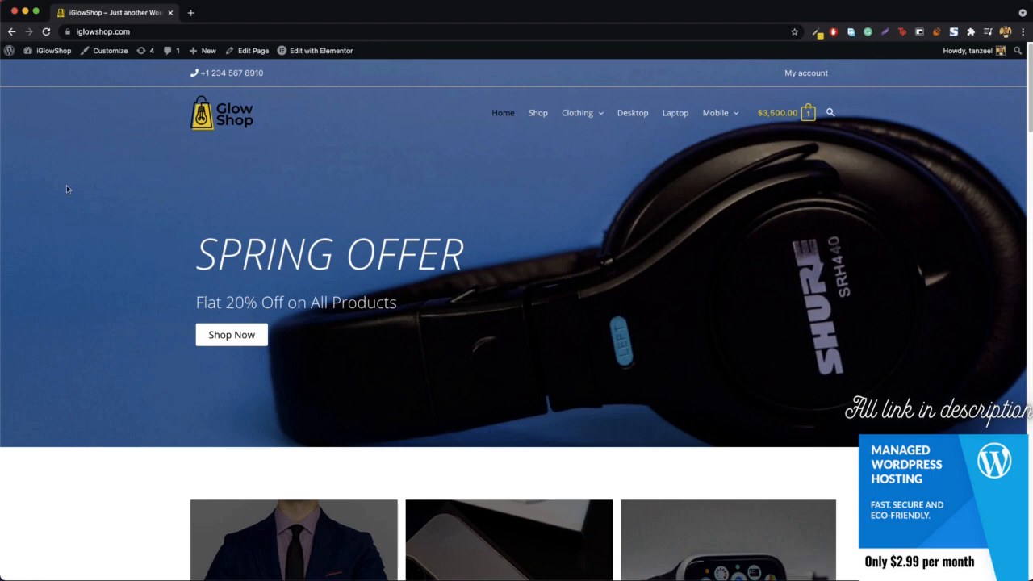
Step: From the site's WordPress dashboard, create a new page titled "About"
mouse_move(39, 53)
mouse_move(218, 48)
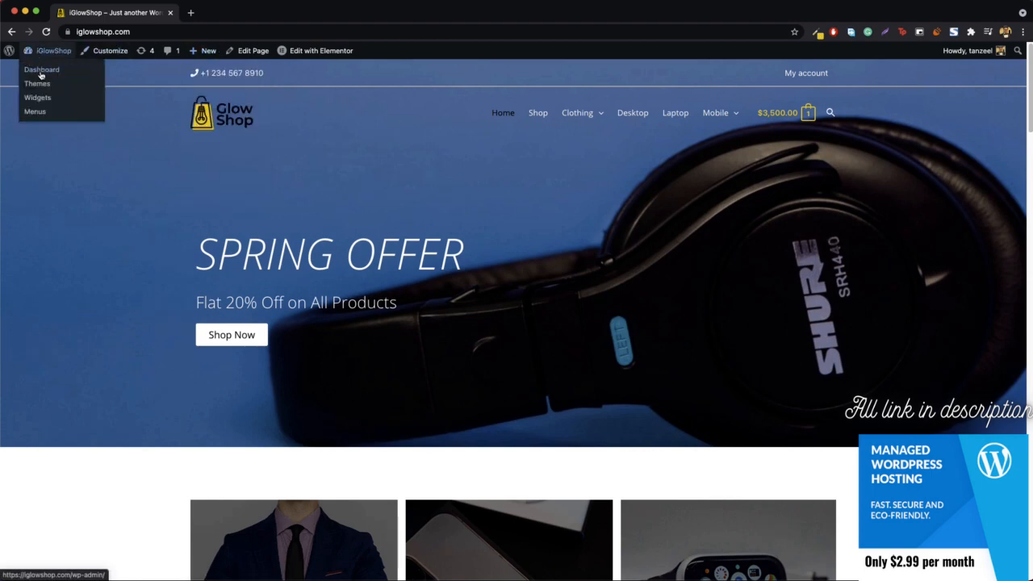
left_click(42, 71)
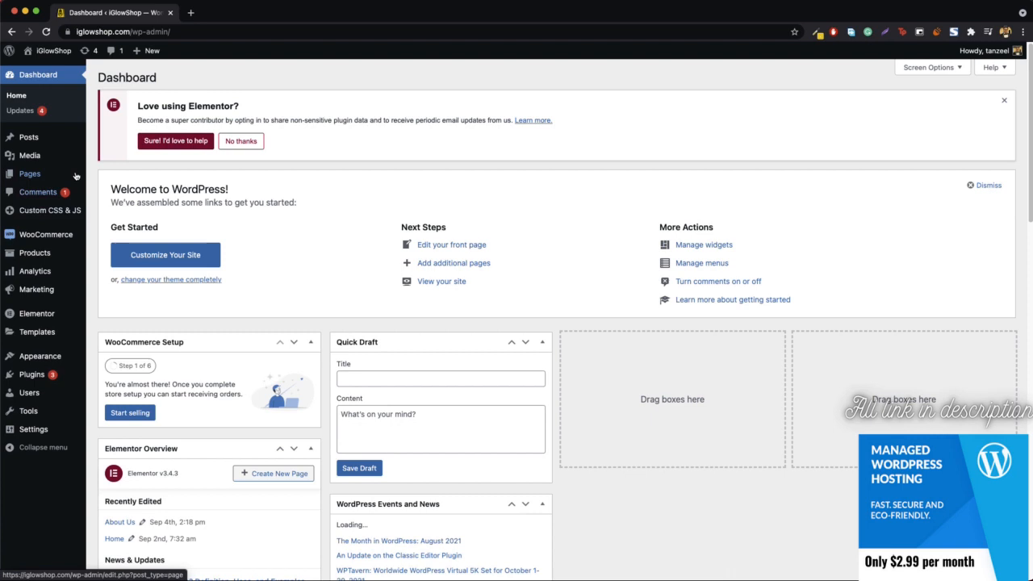
mouse_move(65, 176)
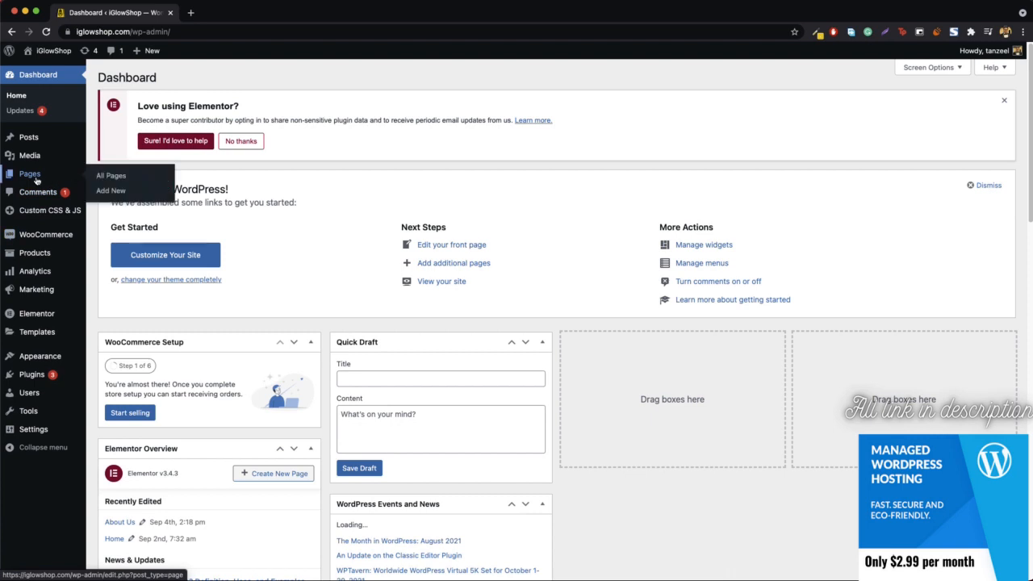
left_click(112, 191)
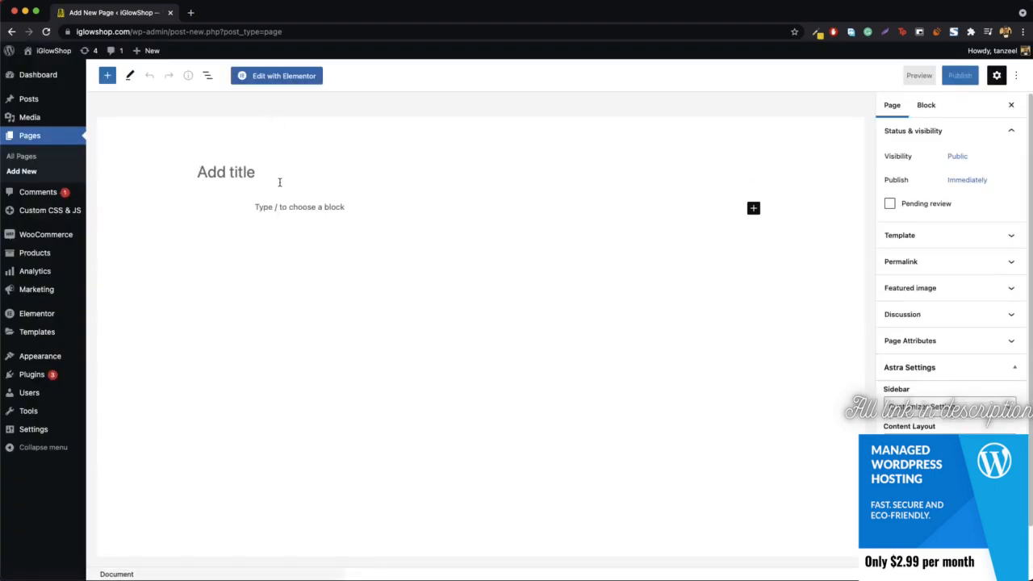
left_click(279, 181)
type("About")
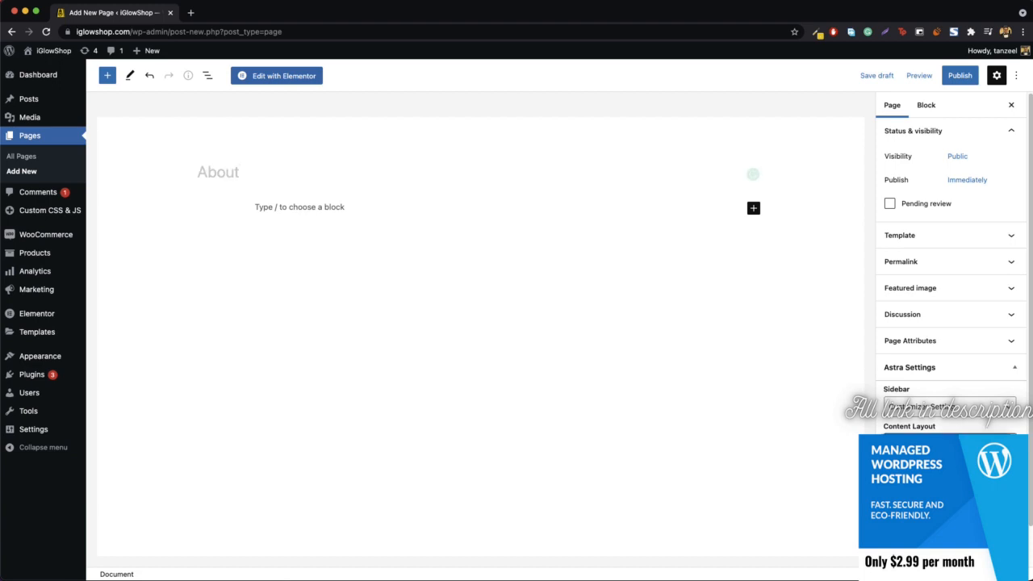
Step: Change the page's content layout so it spans the full editor width, and publish the page
left_click(927, 480)
left_click(936, 443)
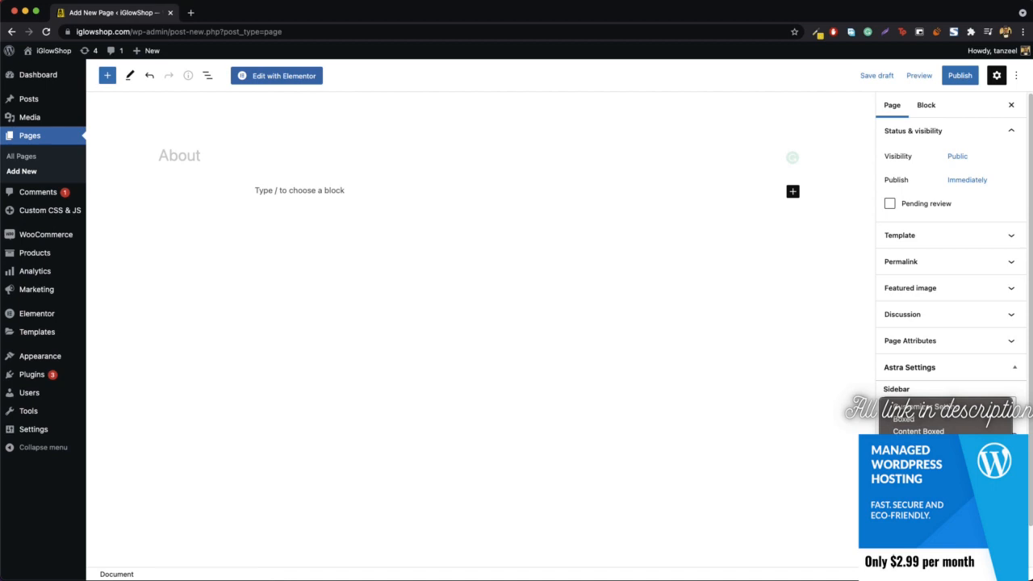
left_click(928, 455)
mouse_move(981, 54)
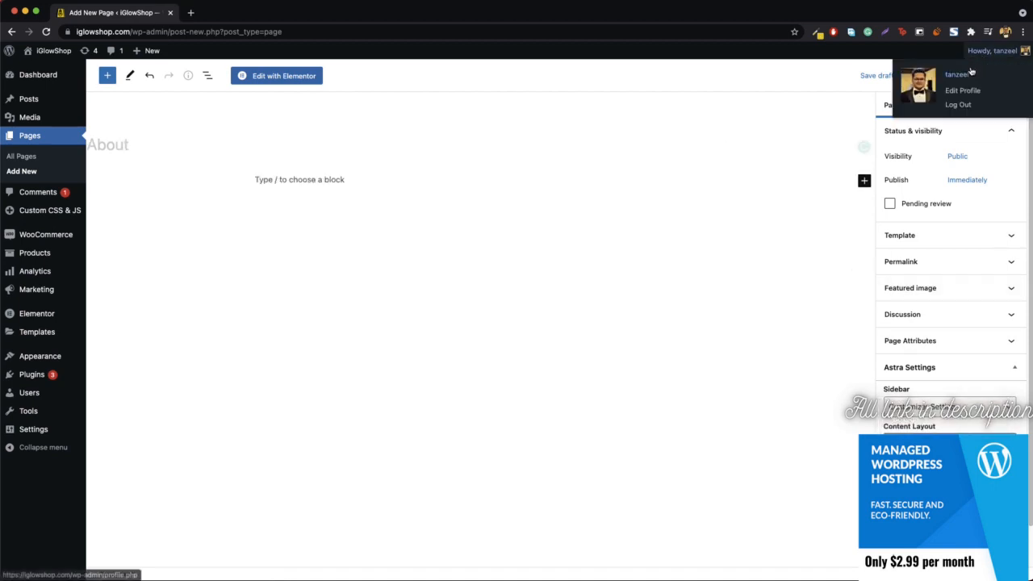
left_click(958, 75)
left_click(925, 75)
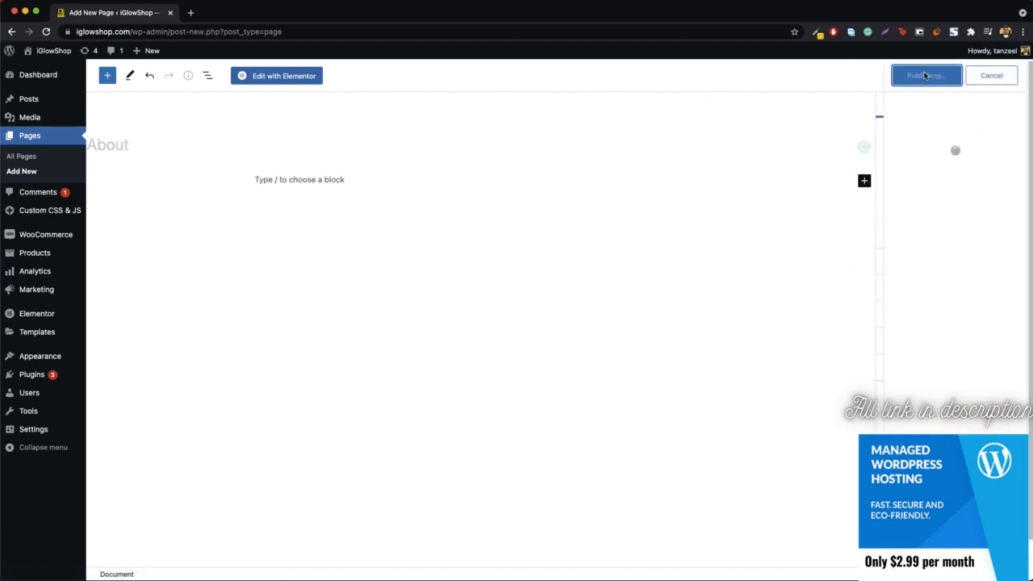
Step: Open the About page for editing in Elementor and add a single-column section to the empty canvas
left_click(276, 81)
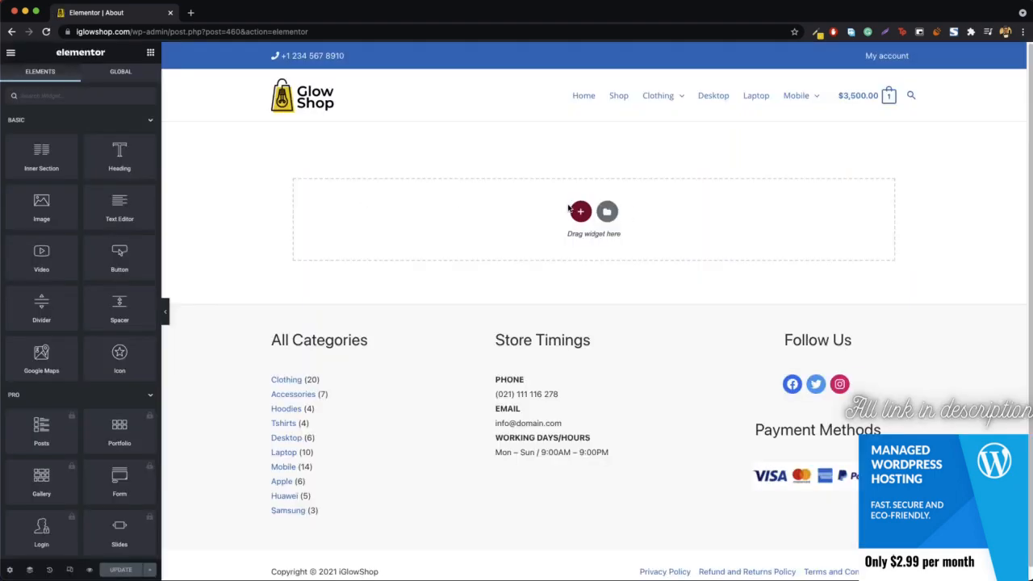
left_click(580, 212)
left_click(448, 238)
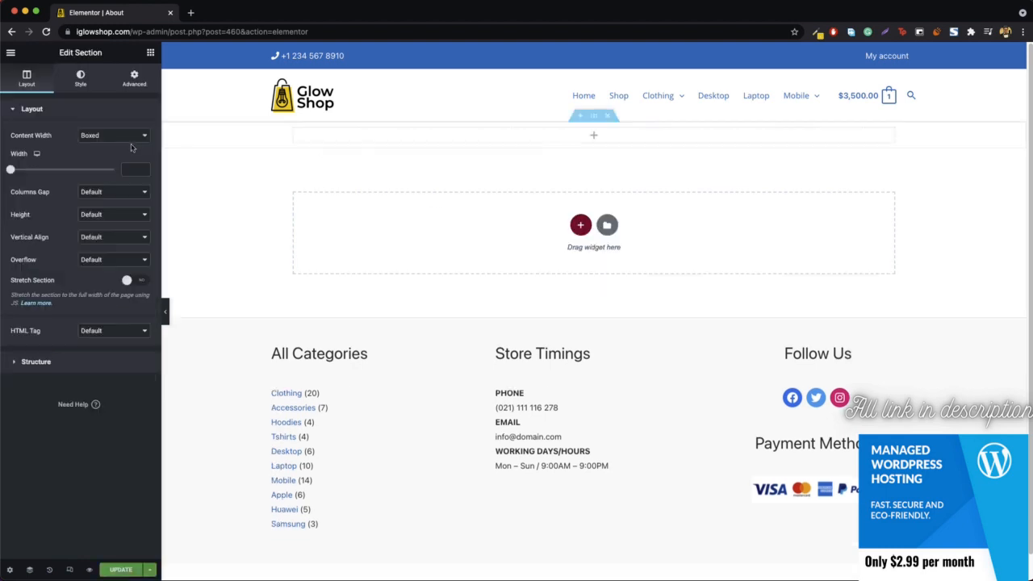
Step: Add a centered Heading widget with the title "About Us" to the new section
left_click(150, 53)
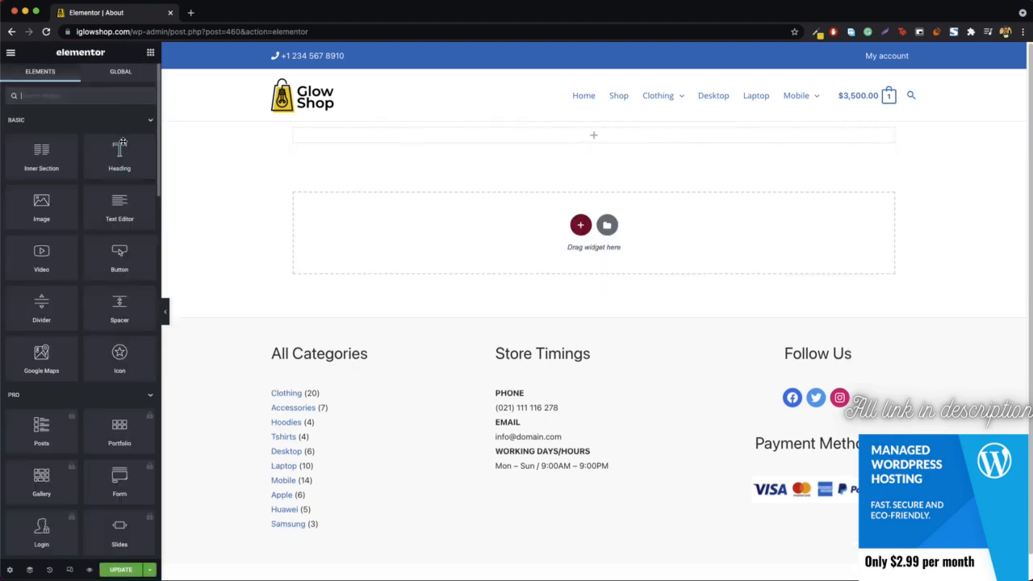
left_click_drag(121, 141, 622, 131)
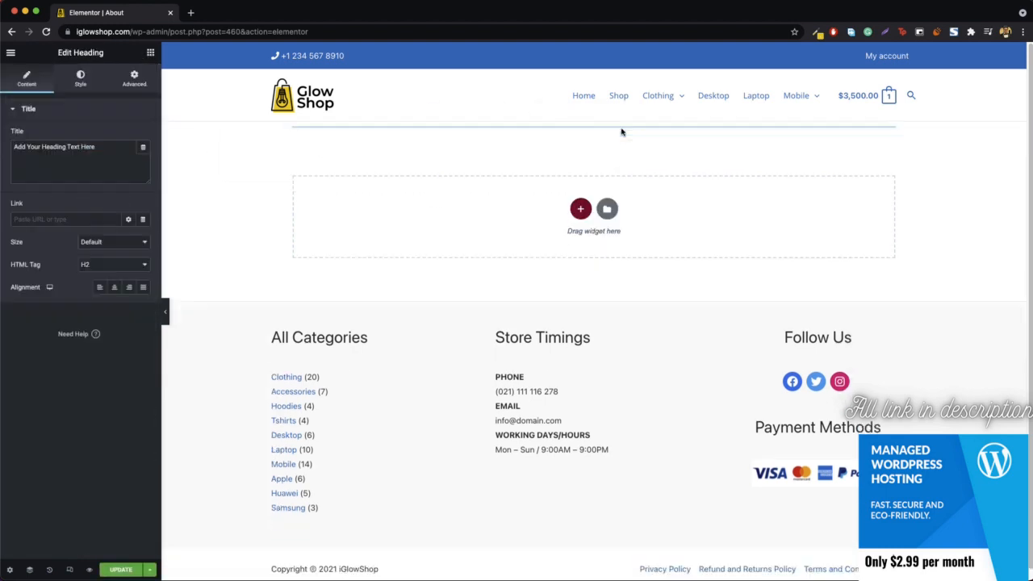
left_click(114, 287)
triple_click(58, 166)
type("A")
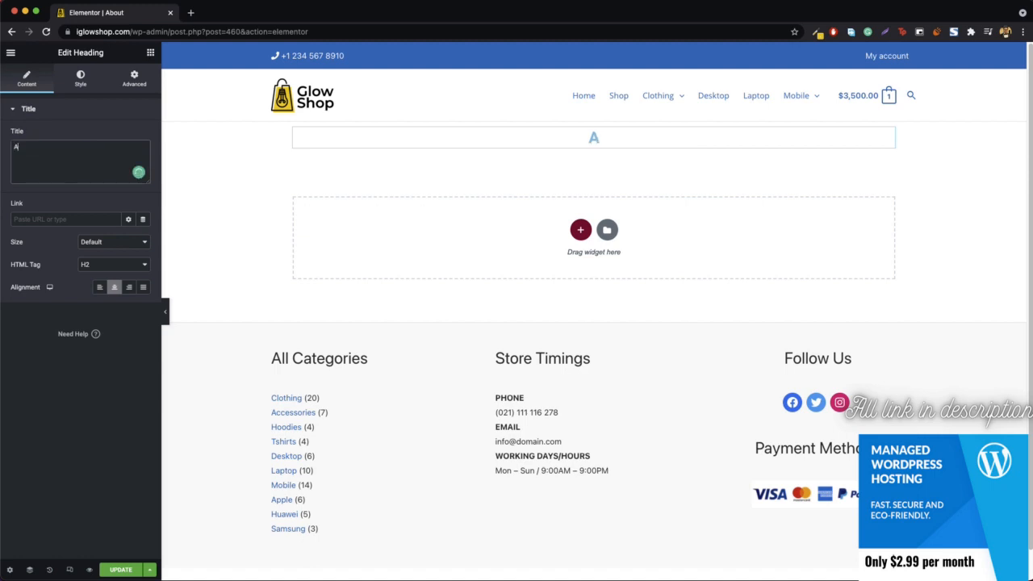
type("bout Us")
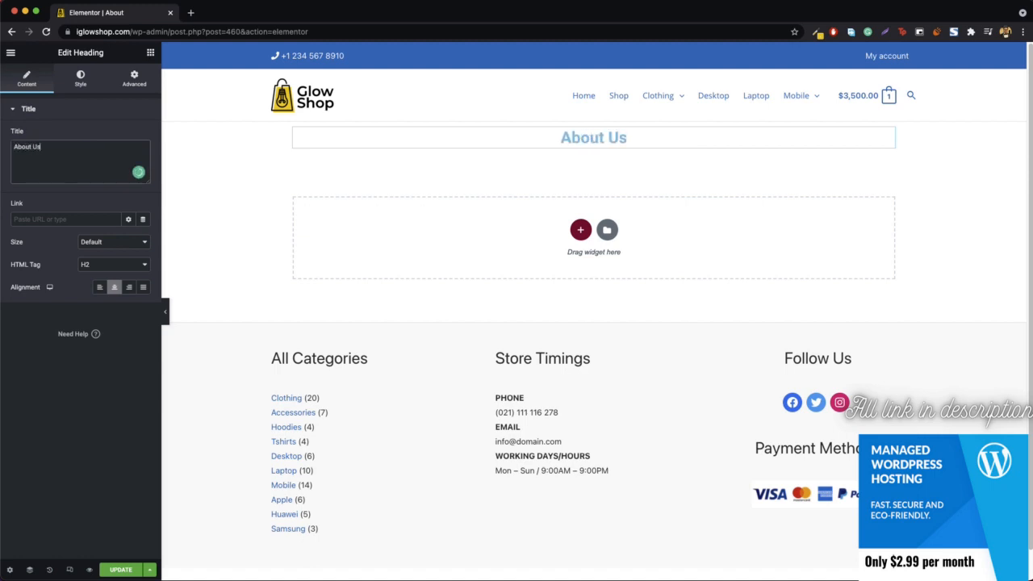
Step: Give the heading's section a classic background using the orange car image for-him.jpg from the media library
right_click(186, 144)
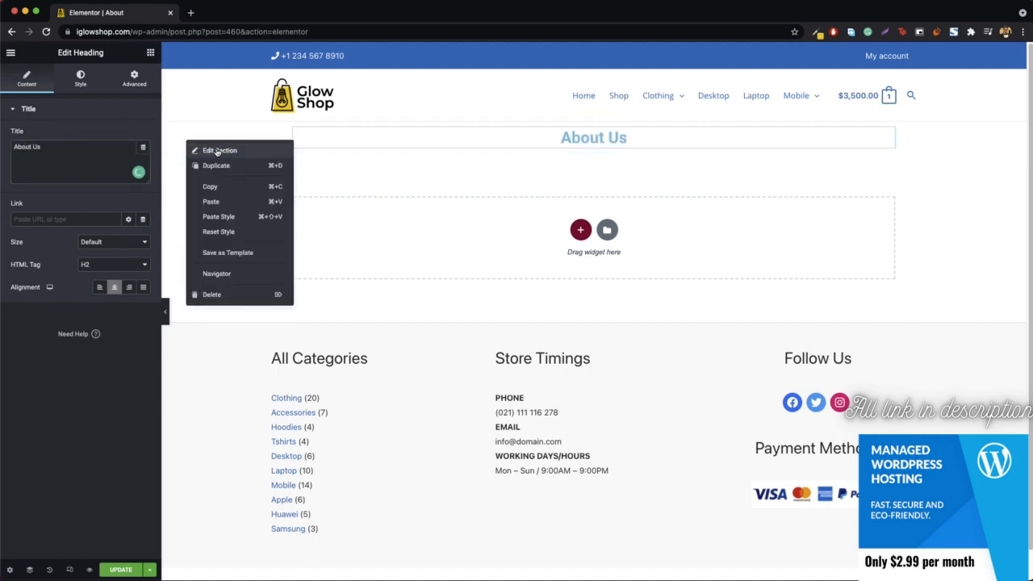
left_click(216, 152)
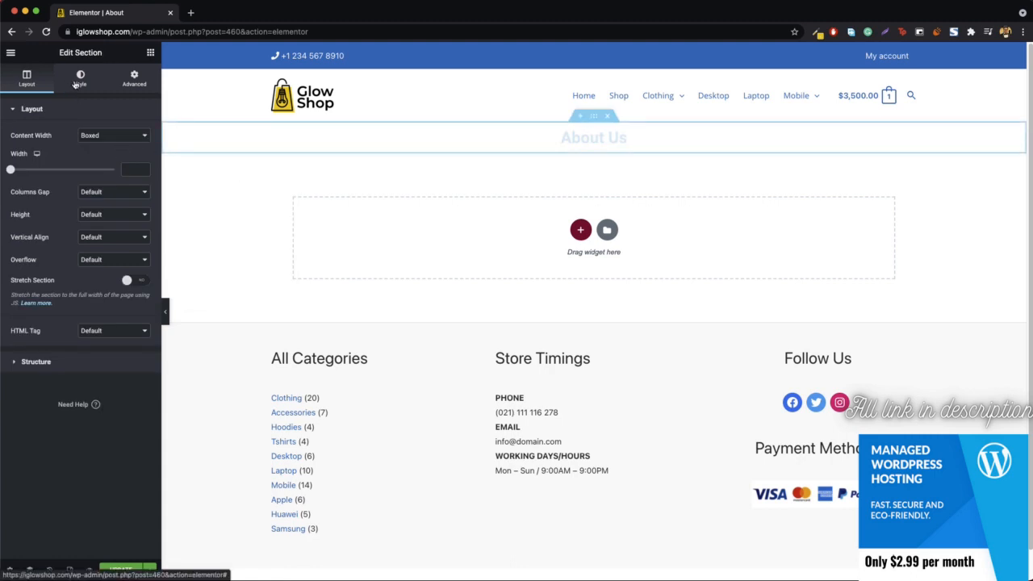
left_click(79, 78)
left_click(99, 157)
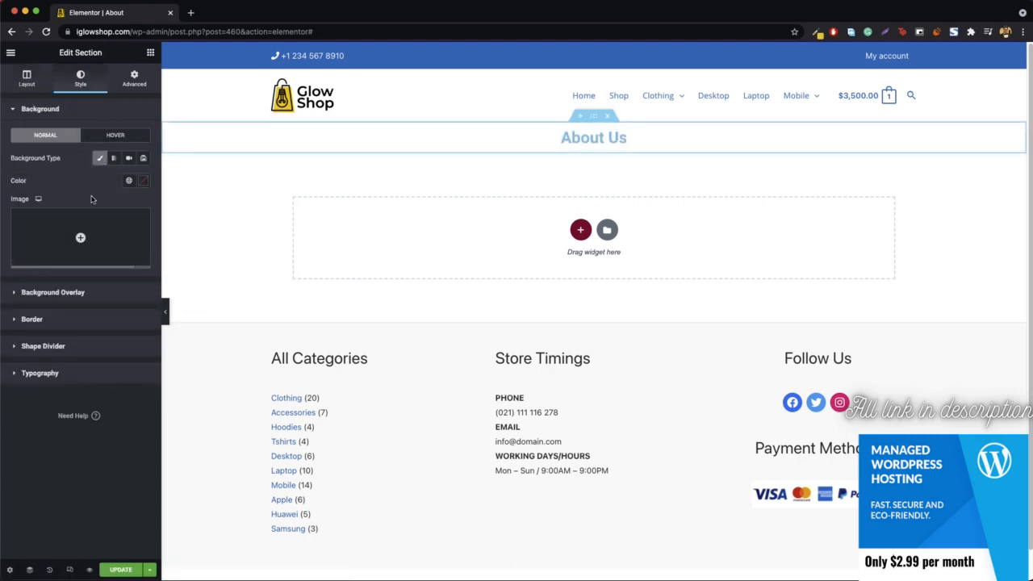
left_click(81, 235)
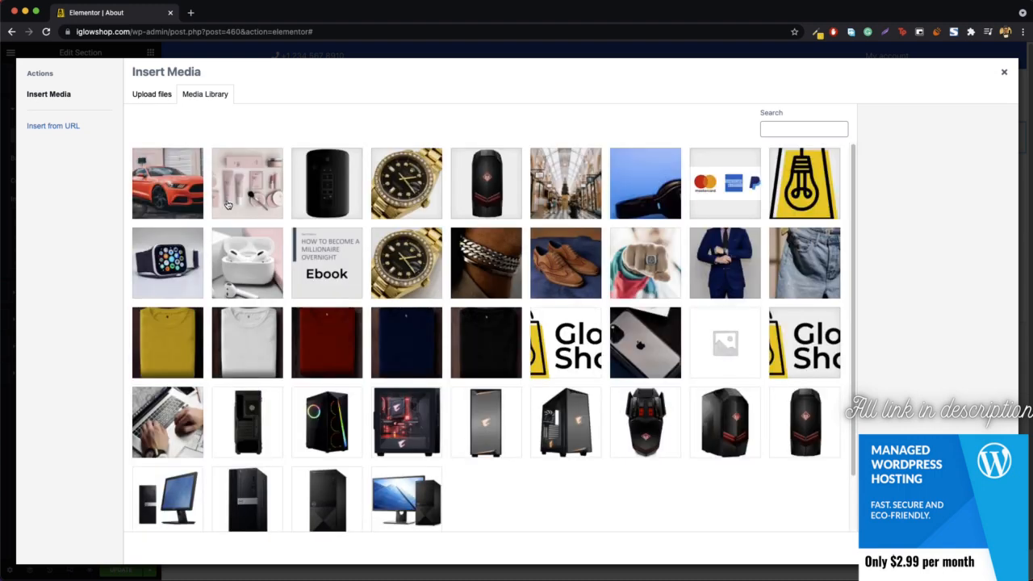
left_click(173, 206)
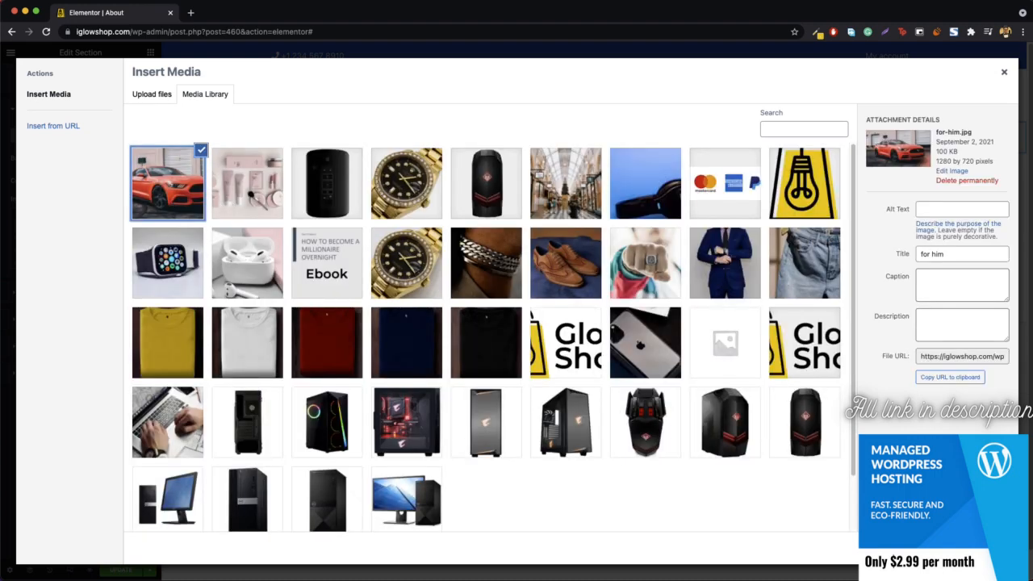
left_click(980, 548)
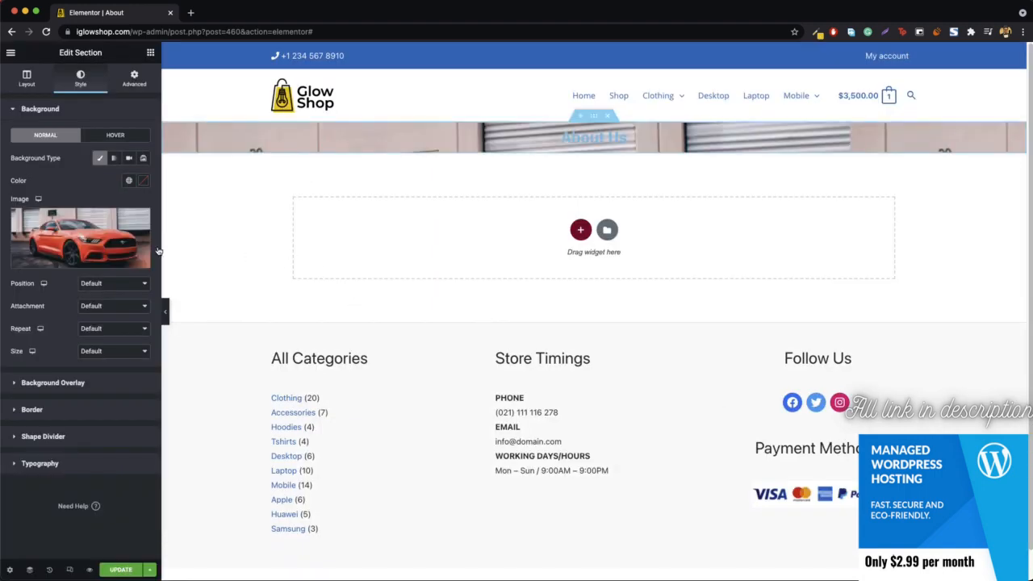
Step: Set the section's background image size to Cover and its attachment to Fixed
left_click(104, 355)
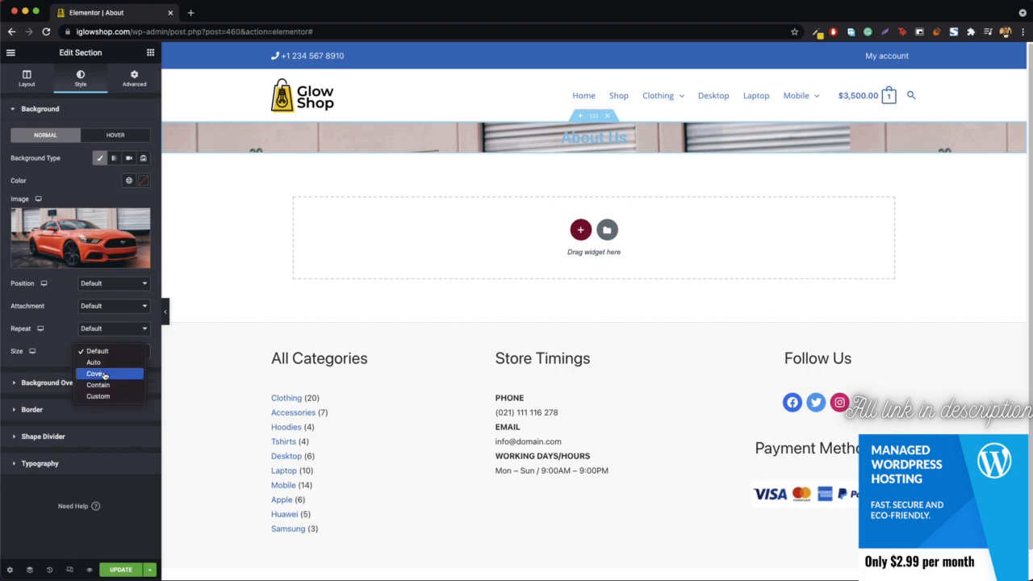
left_click(95, 374)
left_click(93, 305)
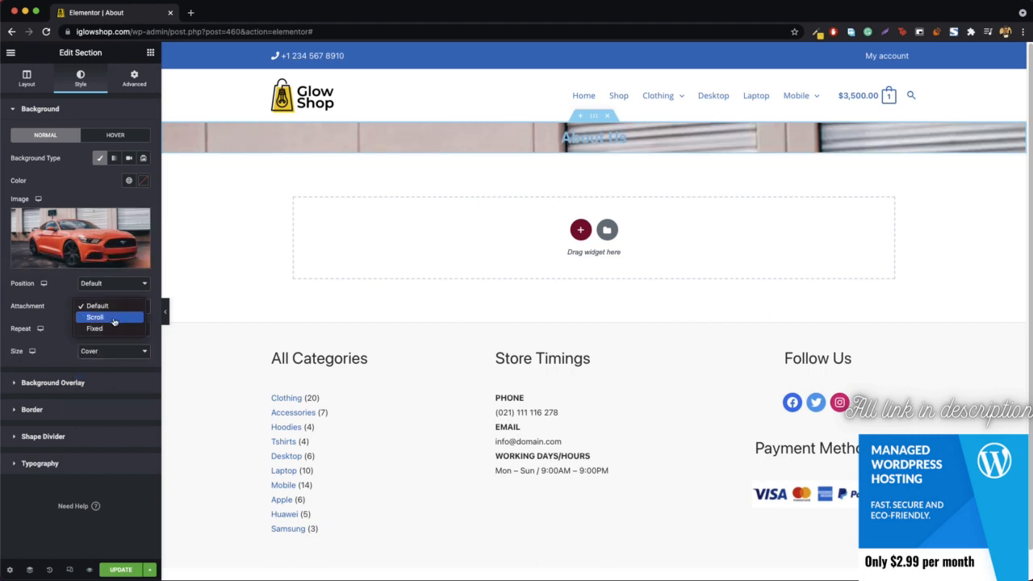
left_click(94, 331)
Step: Add a classic background overlay in black (#000000) to the section
left_click(73, 399)
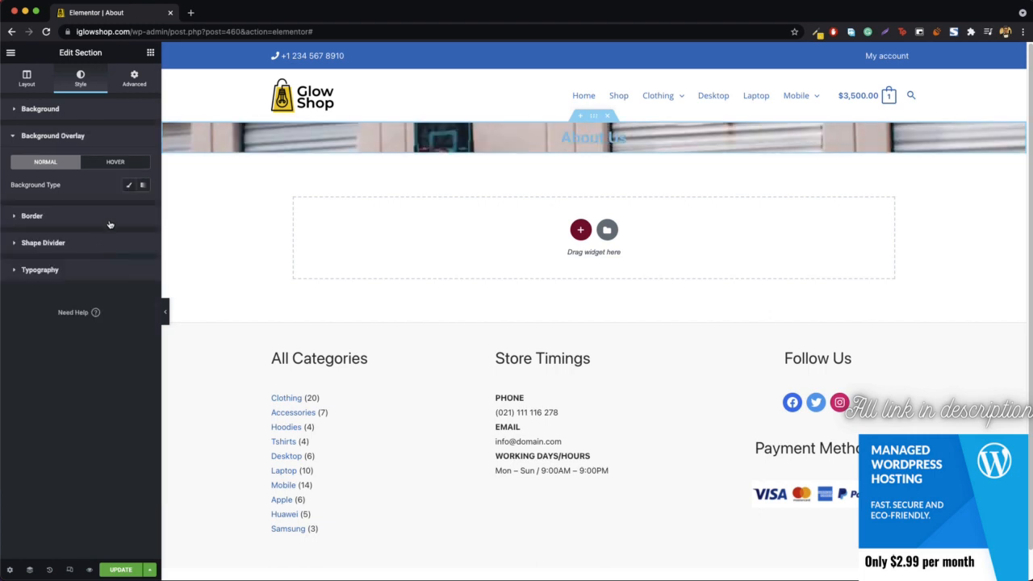
left_click(129, 185)
left_click(143, 207)
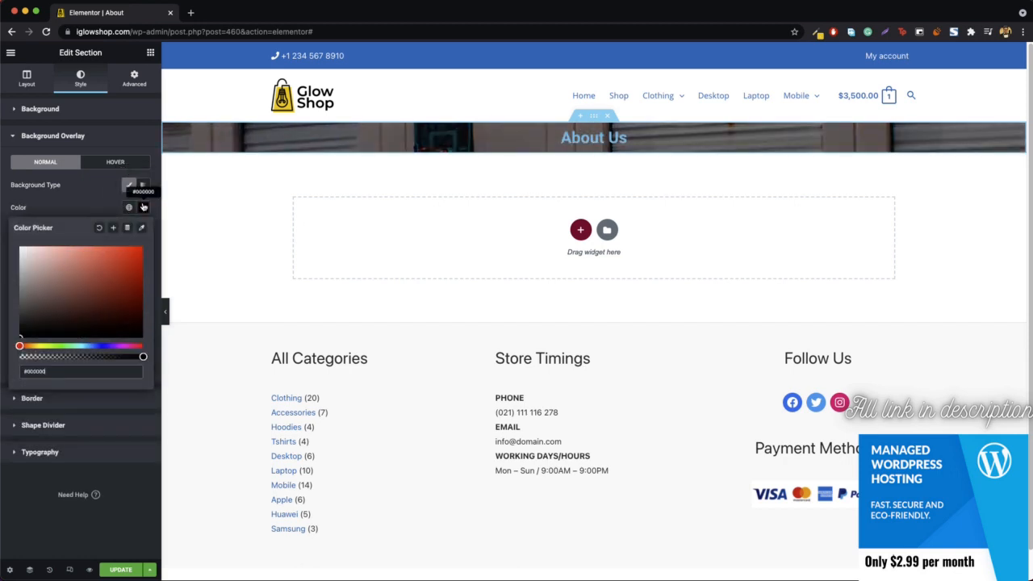
left_click(143, 208)
Step: Set the section's height to Min Height with a minimum of 326 px
left_click(27, 78)
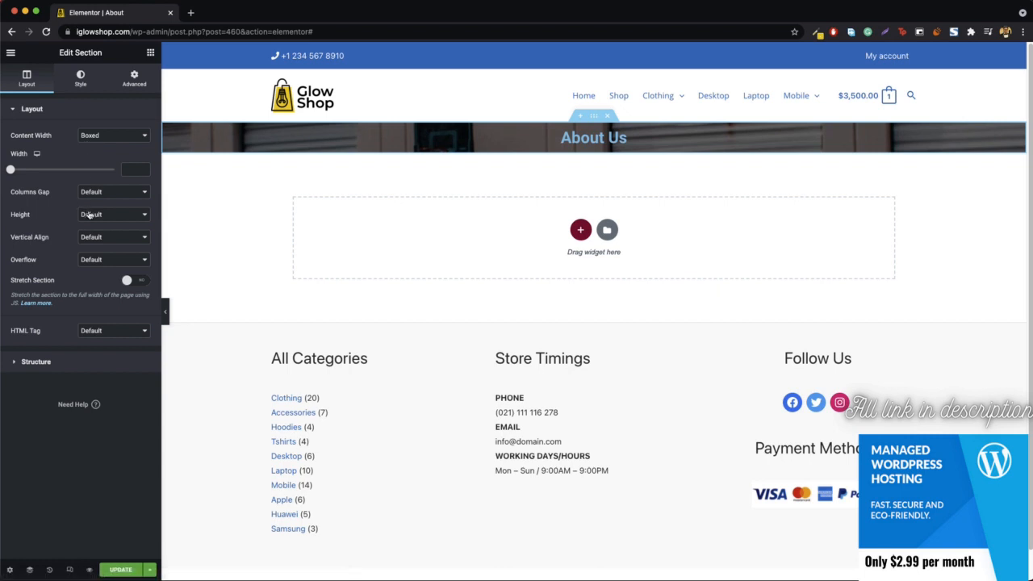
left_click(88, 214)
left_click(103, 239)
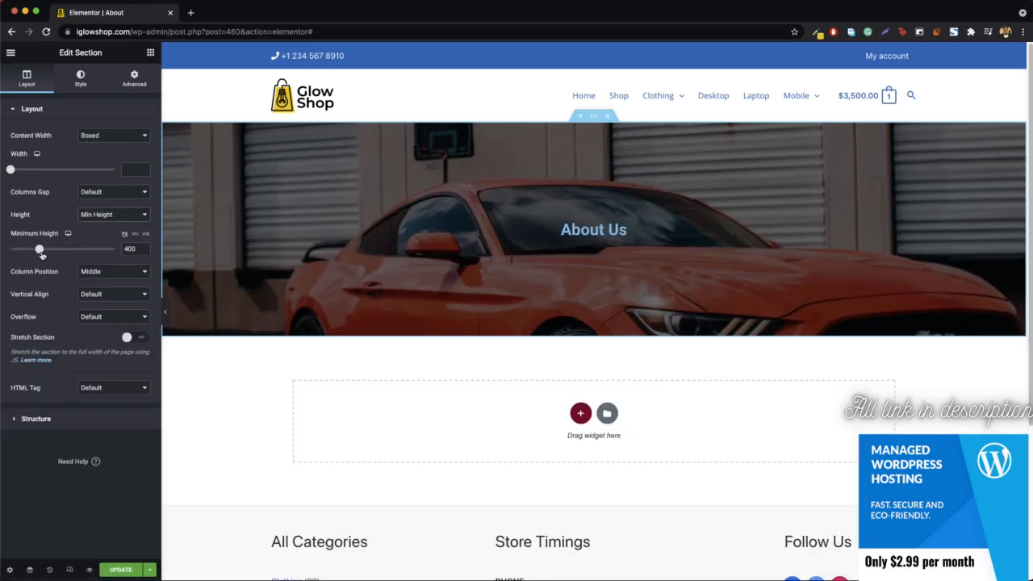
left_click_drag(40, 253, 34, 250)
scroll(433, 226, "down", 2)
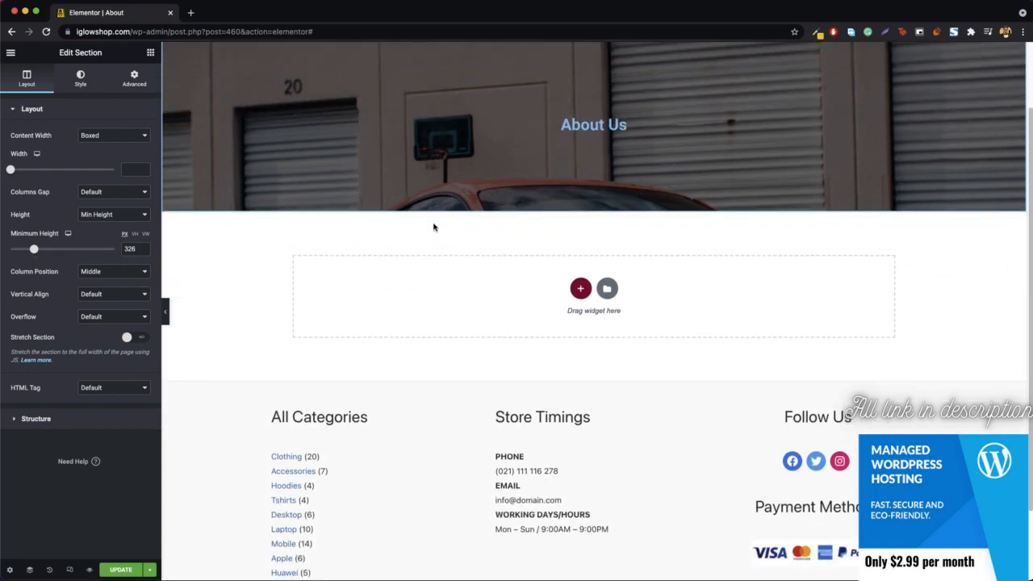
scroll(433, 226, "up", 2)
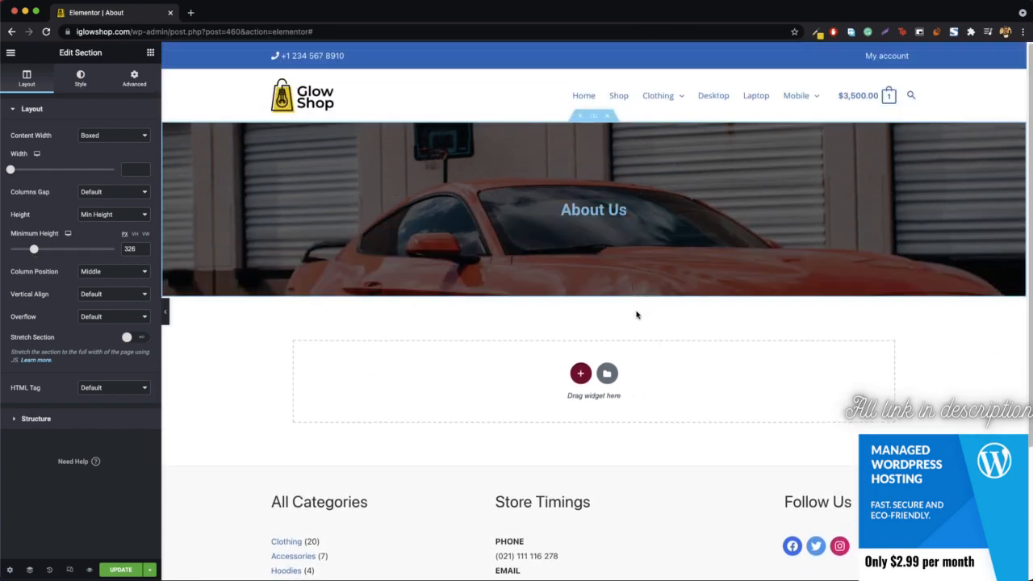
Step: Change the "About Us" heading's text color to white (#FFFFFF)
left_click(594, 226)
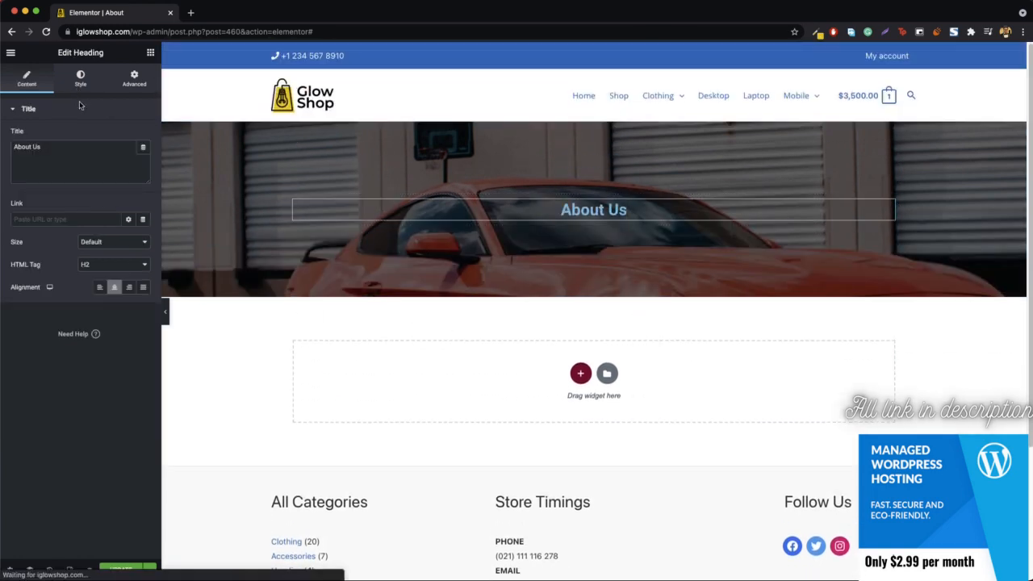
left_click(80, 80)
left_click(143, 136)
left_click_drag(102, 205, 21, 175)
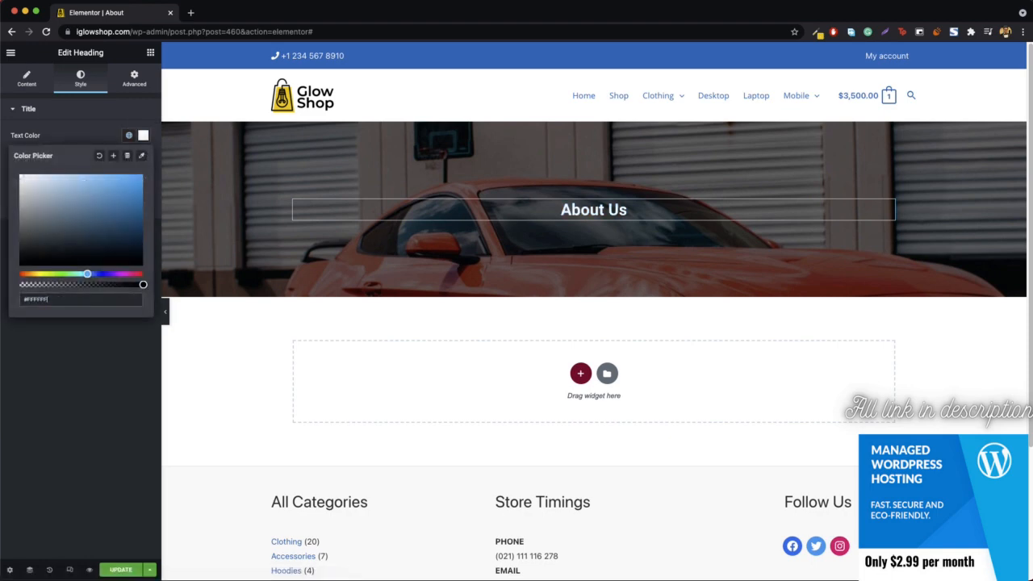
left_click(143, 135)
Step: Set the heading's typography to the Open Sans family at 91 px and return to the widget list
left_click(143, 159)
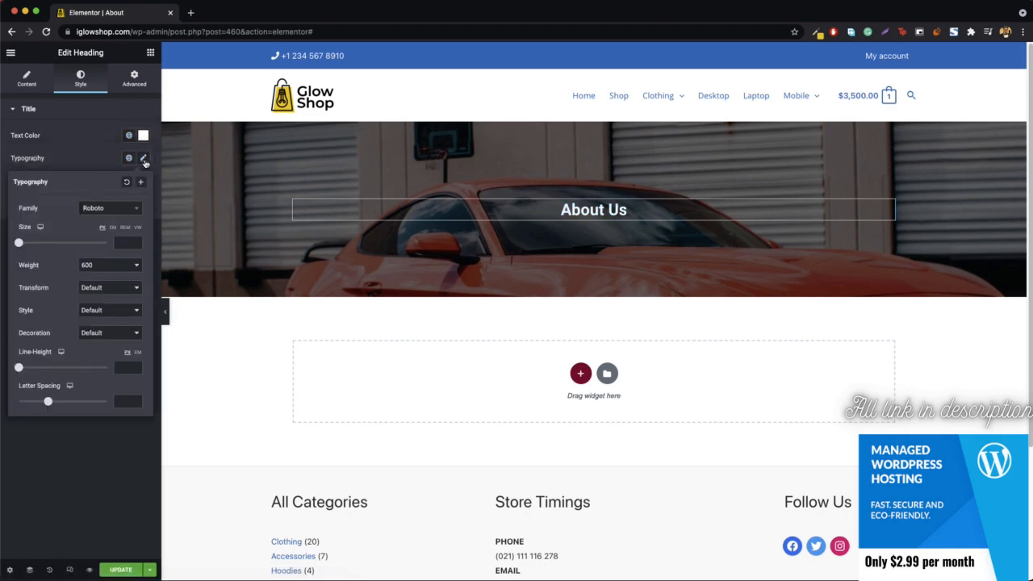
left_click(117, 209)
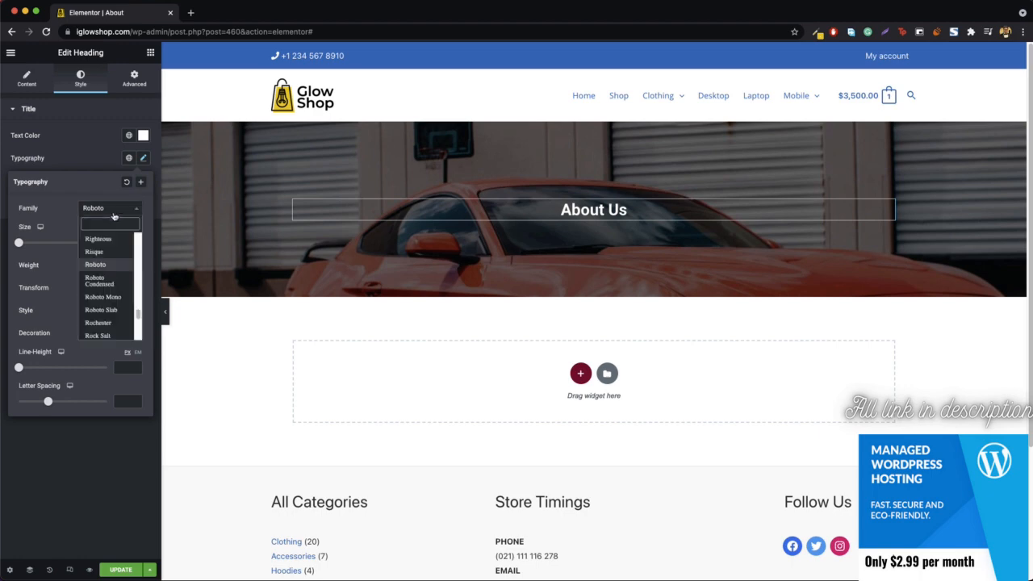
type("open")
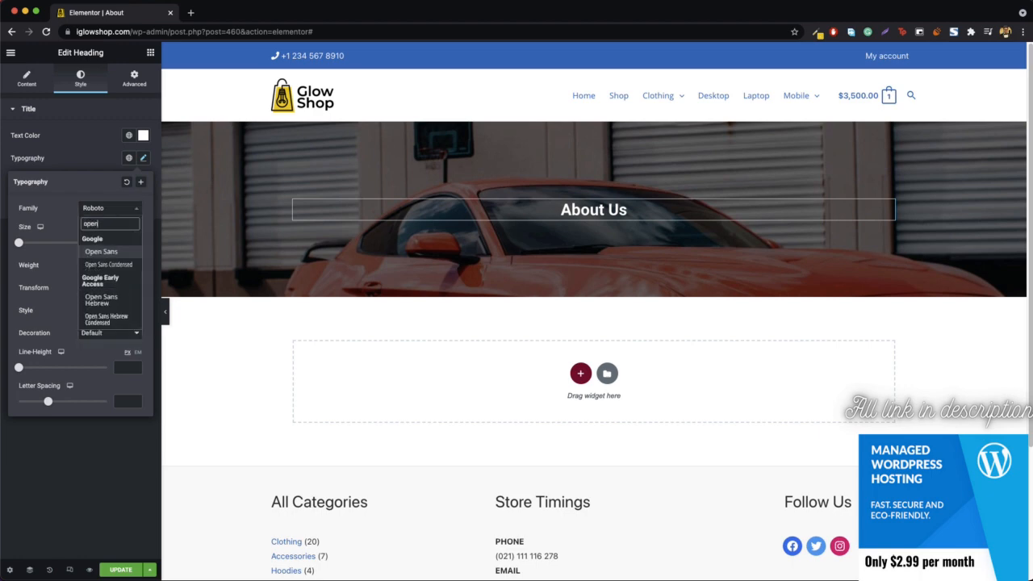
key("Return")
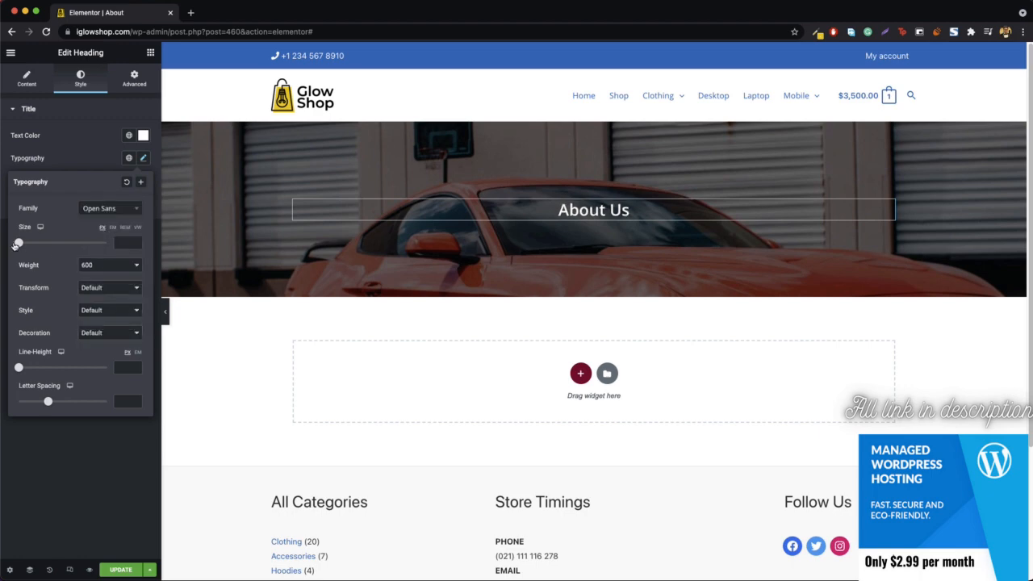
left_click_drag(16, 244, 57, 246)
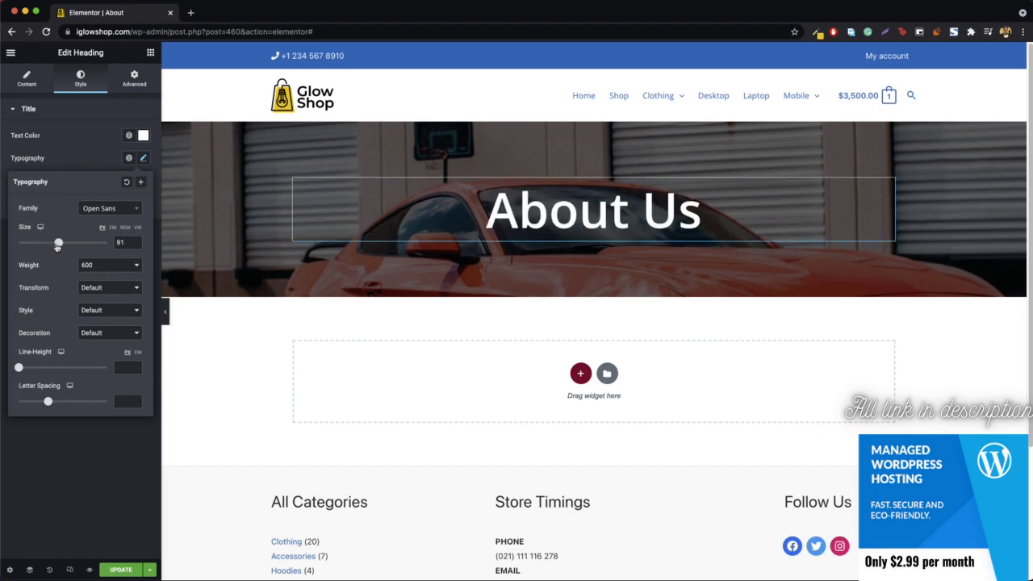
left_click(150, 53)
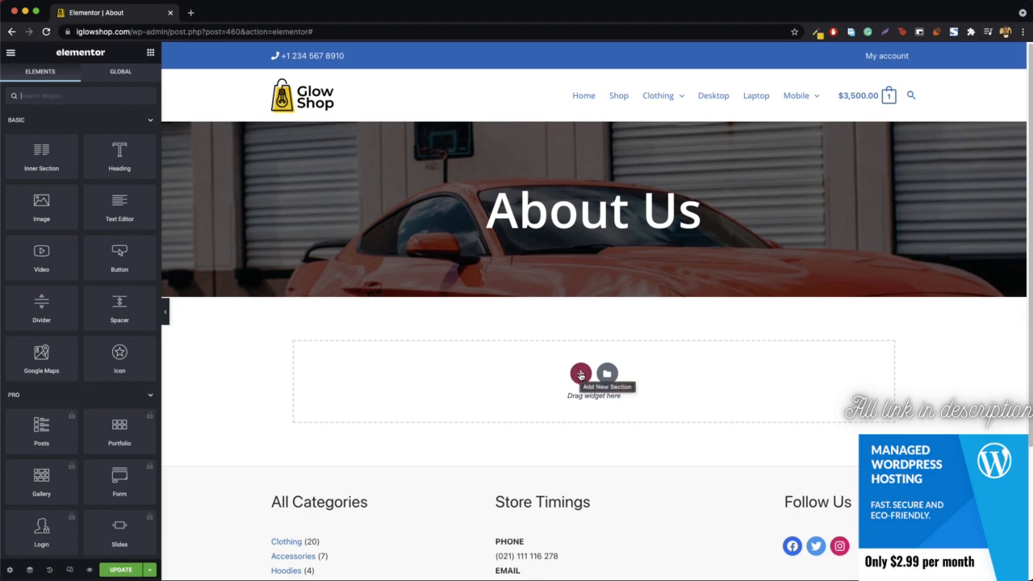
Step: Add a single-column section below the "About Us" banner and place a heading in it titled "Who We Are?"
left_click(580, 376)
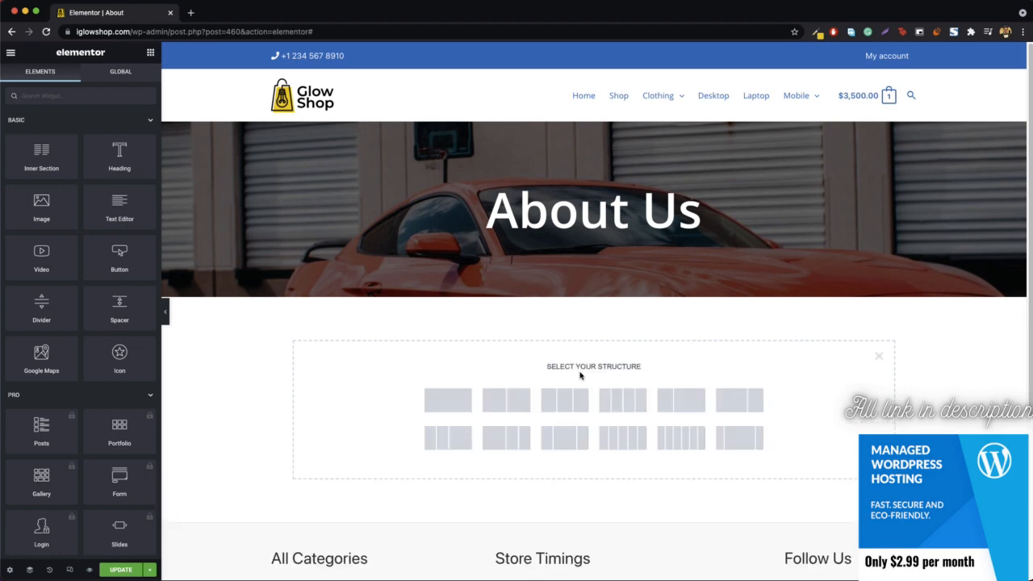
left_click(456, 405)
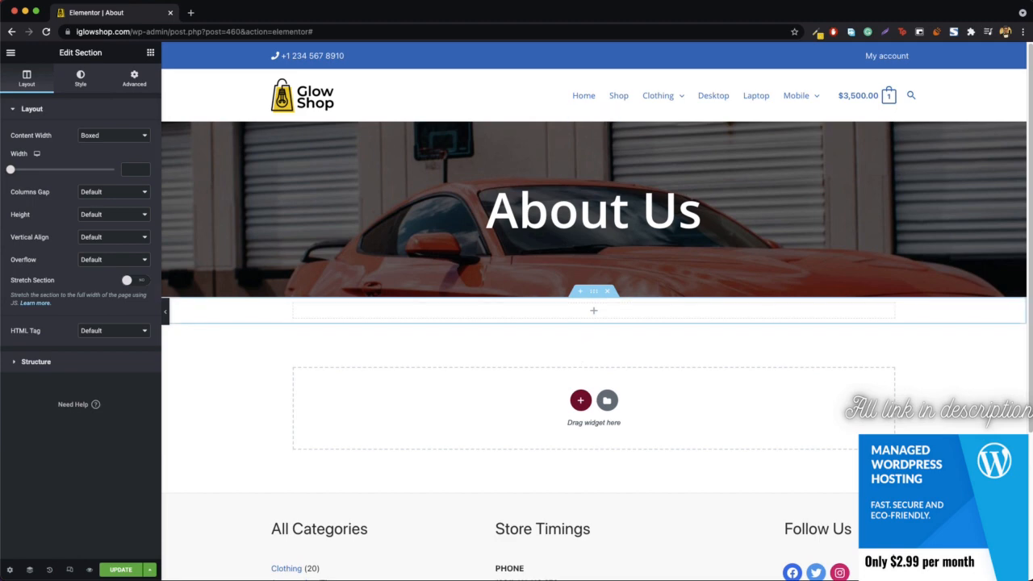
left_click(152, 55)
left_click_drag(120, 149, 638, 315)
triple_click(73, 146)
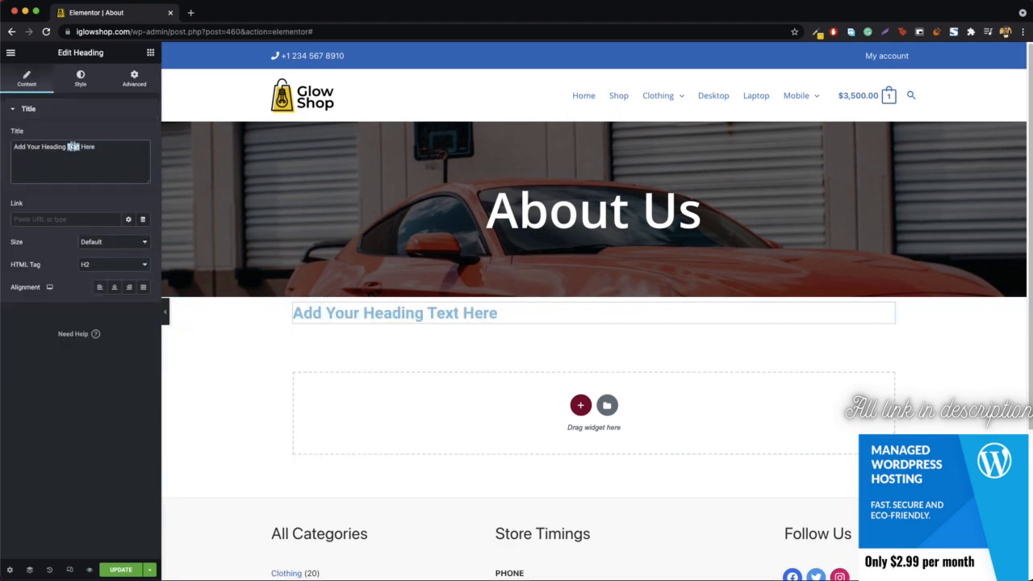
type("Who W")
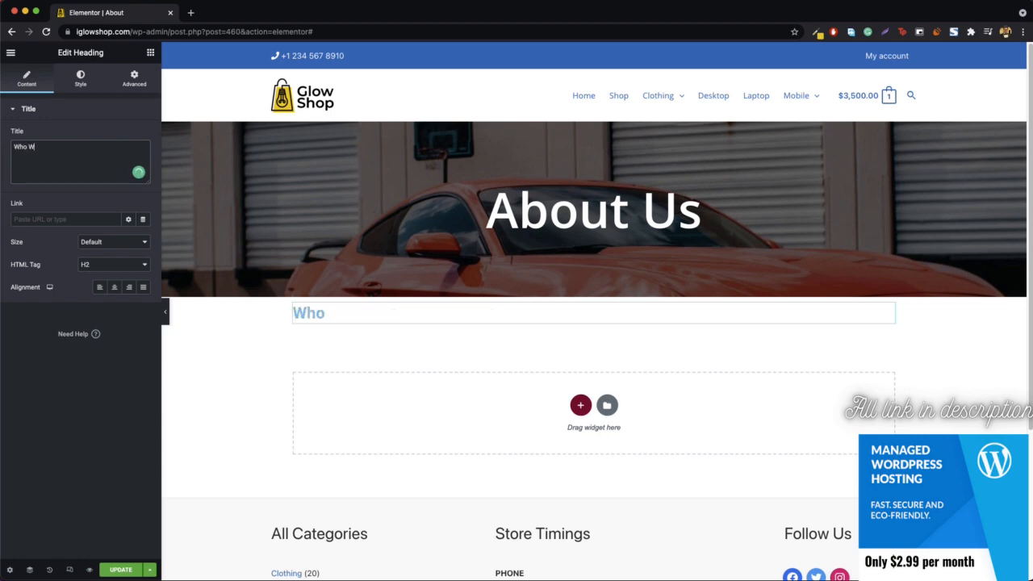
type("e Are?")
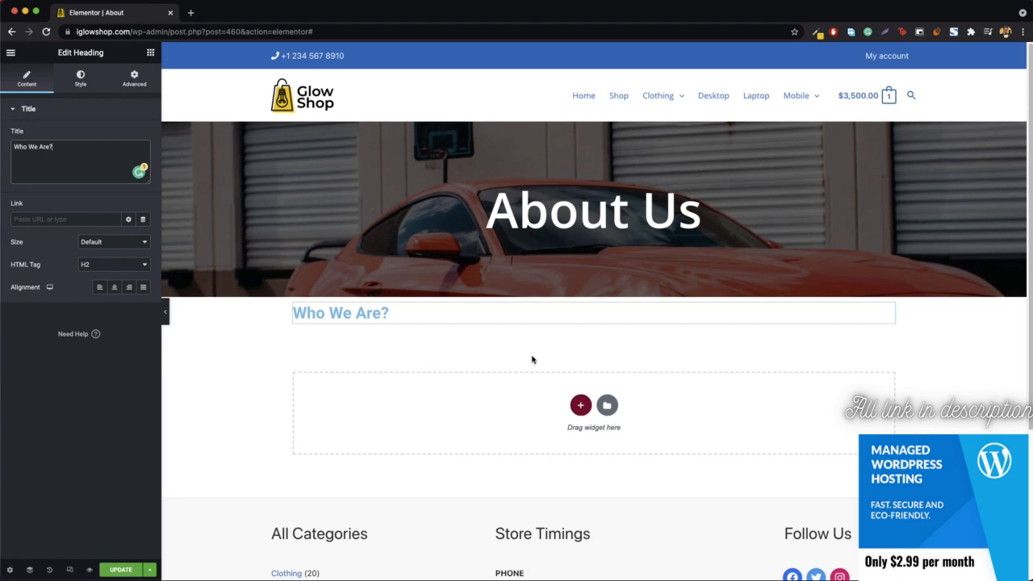
Step: Open the store's Cart page in a new browser tab through the mini-cart and start editing that page
left_click(191, 13)
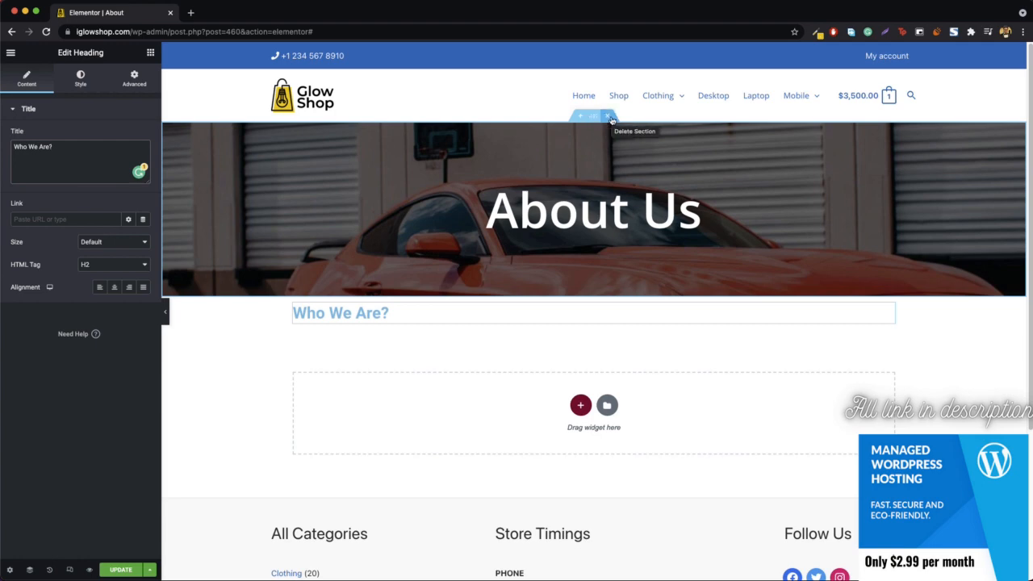
mouse_move(855, 97)
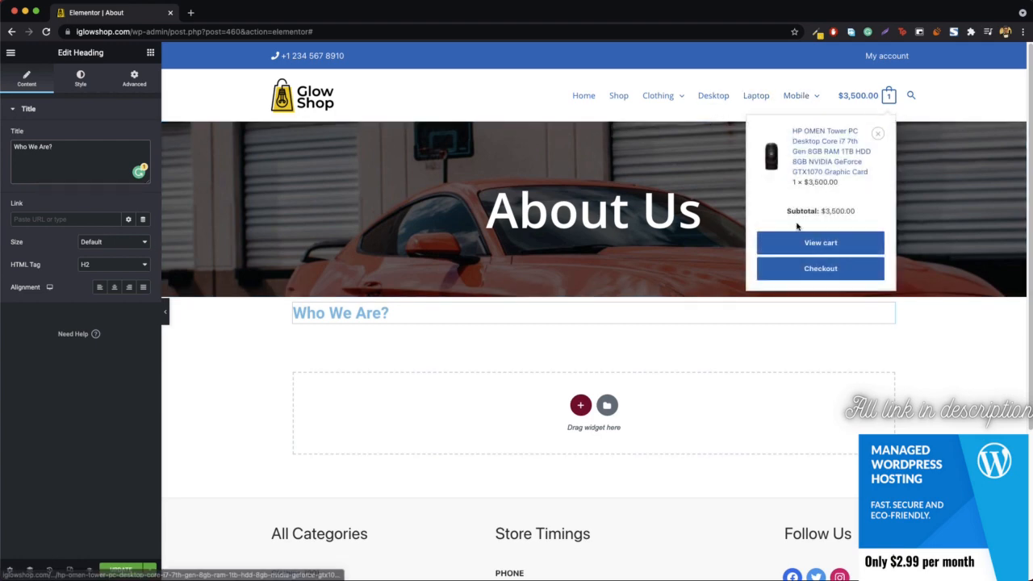
right_click(797, 251)
left_click(831, 254)
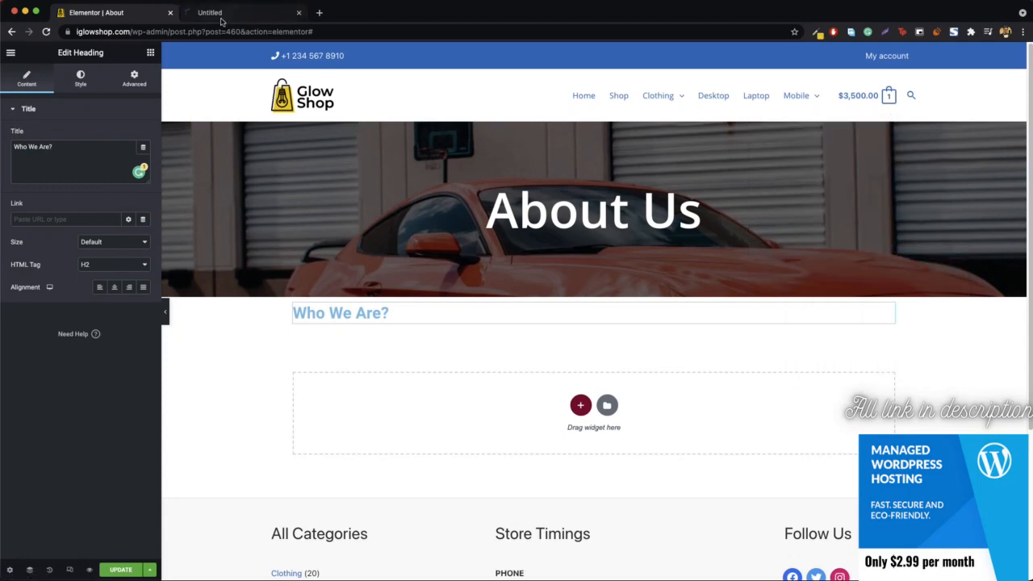
left_click(240, 12)
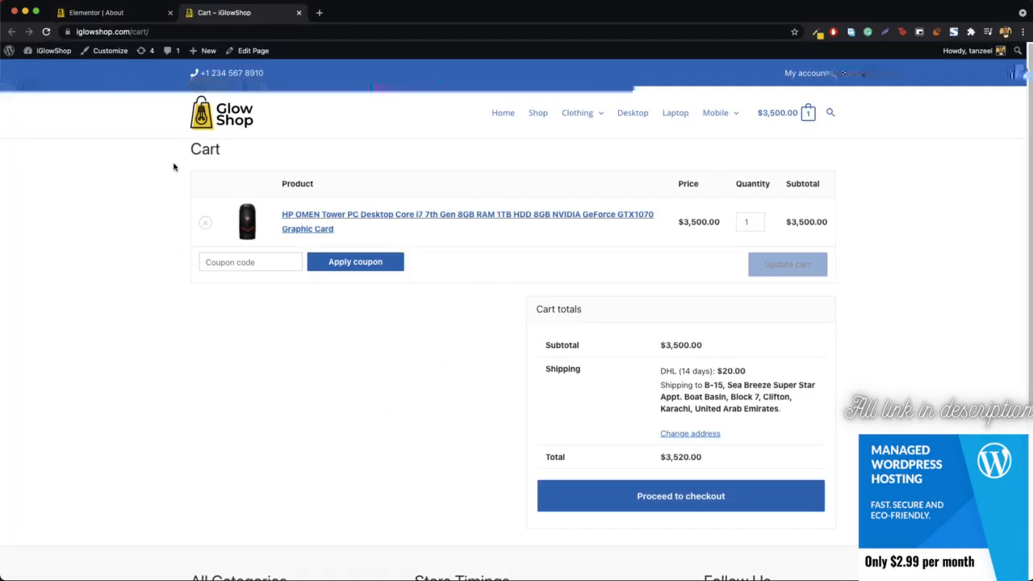
left_click_drag(189, 148, 238, 158)
left_click(238, 158)
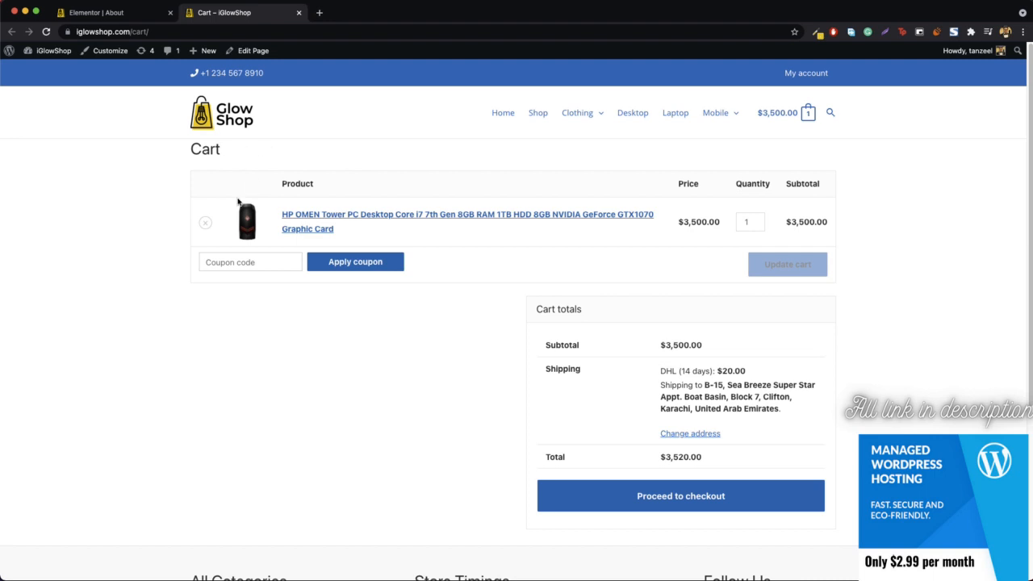
left_click(245, 53)
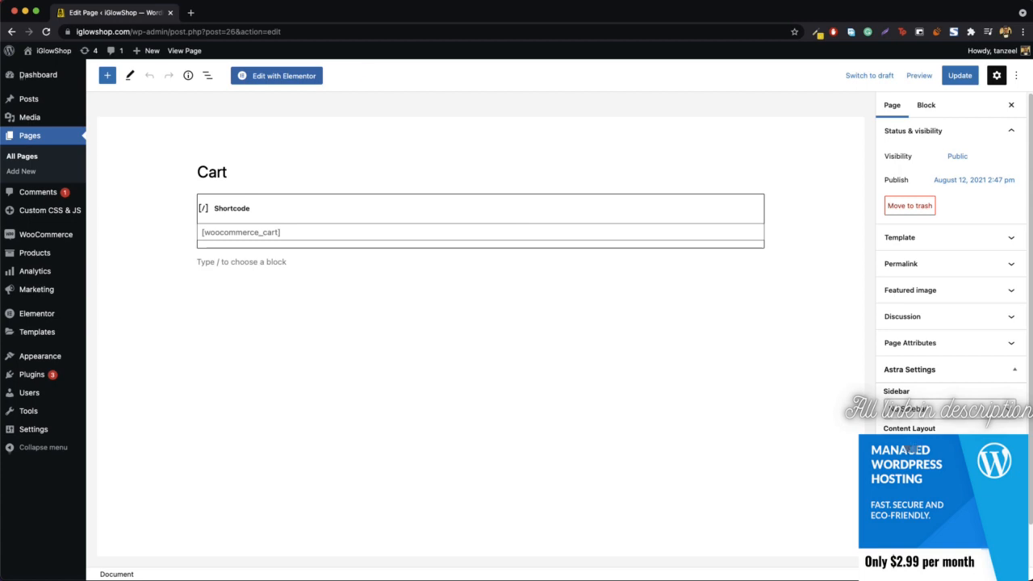
Step: Update the Cart page with its title disabled and its content stretched to full width, and view it in a new browser tab
left_click(293, 75)
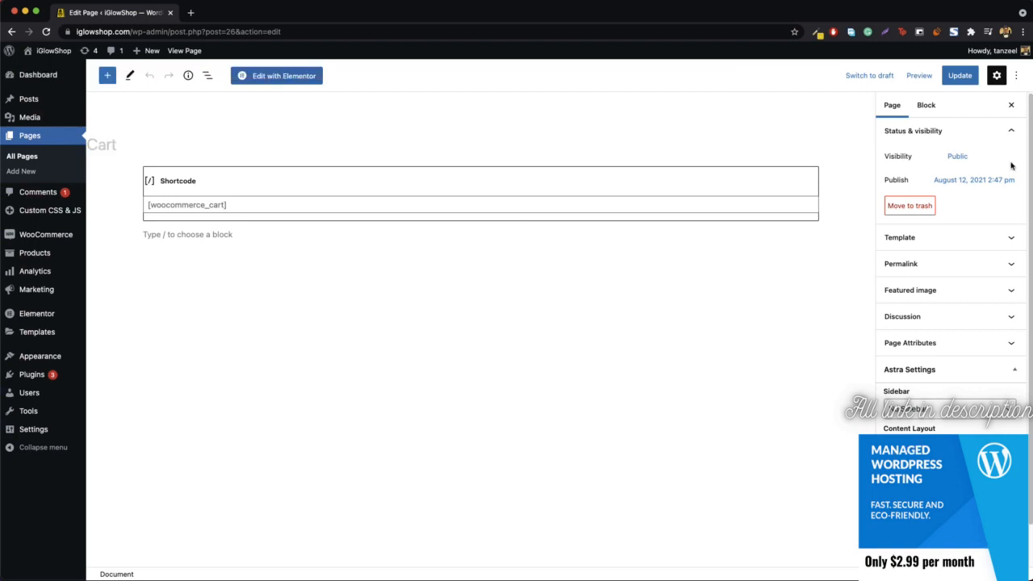
left_click(959, 81)
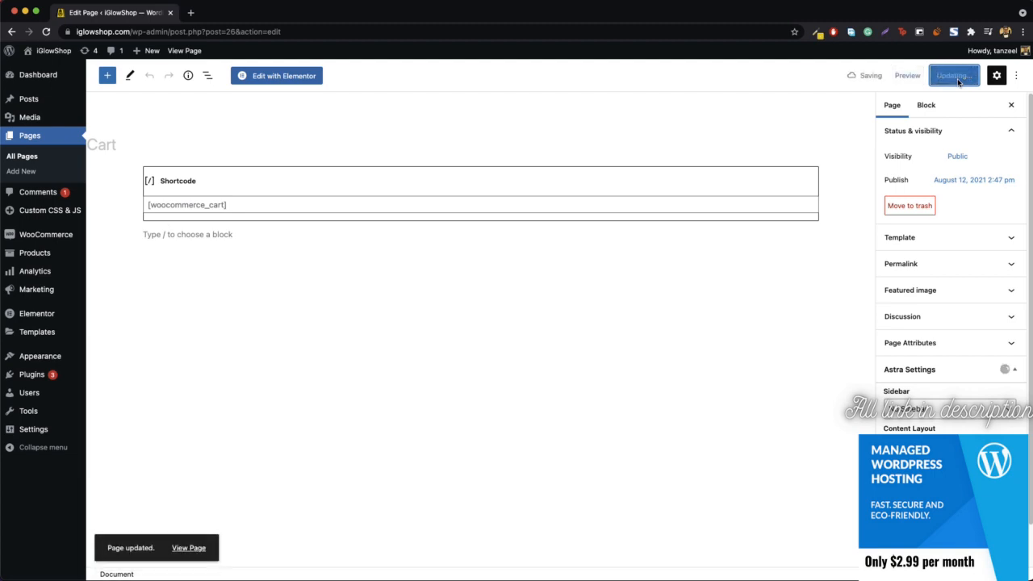
right_click(180, 549)
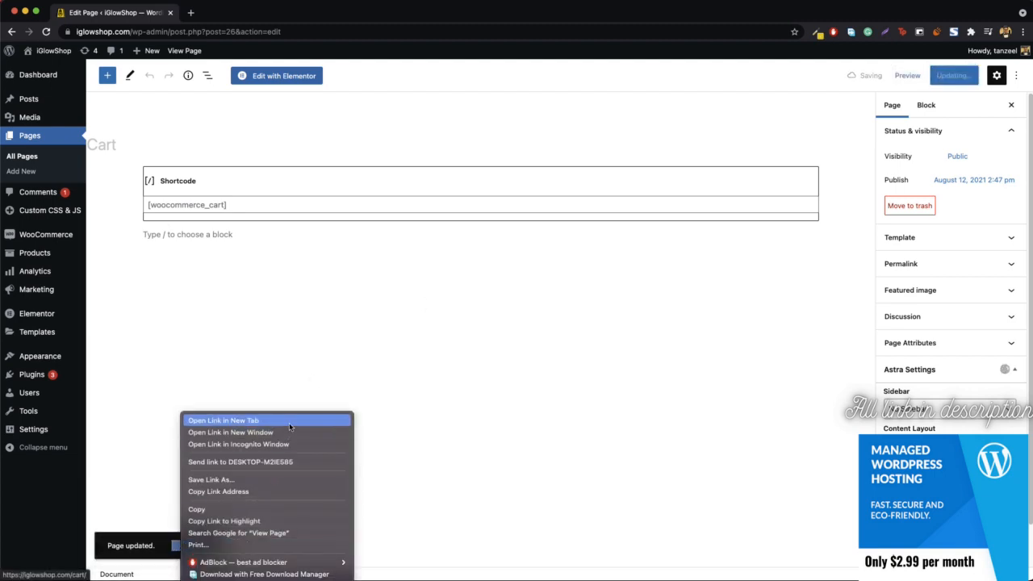
left_click(206, 420)
left_click(224, 13)
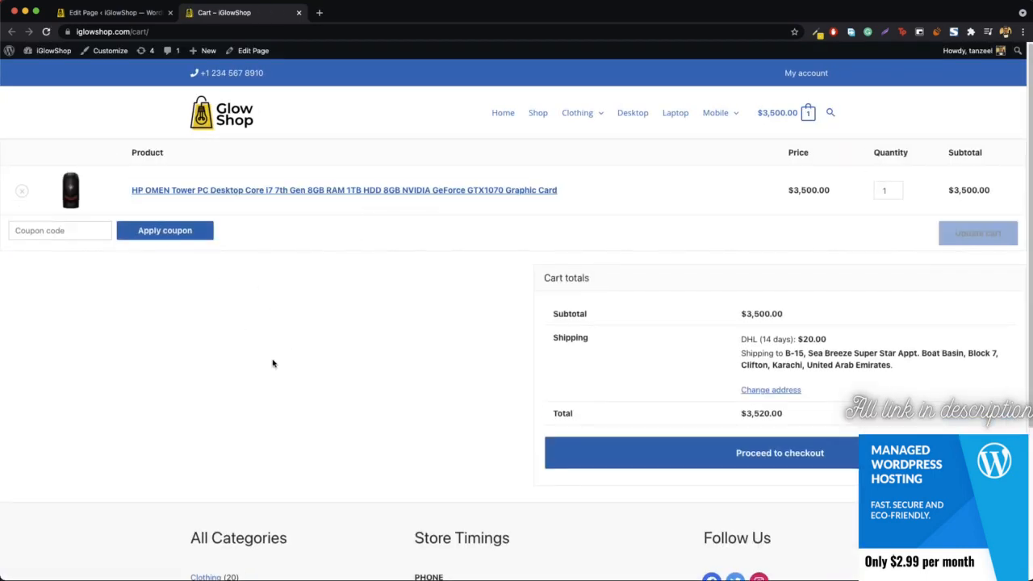
Step: Open the Cart page in the Elementor editor and check the text widget holding the [woocommerce_cart] shortcode
left_click(125, 12)
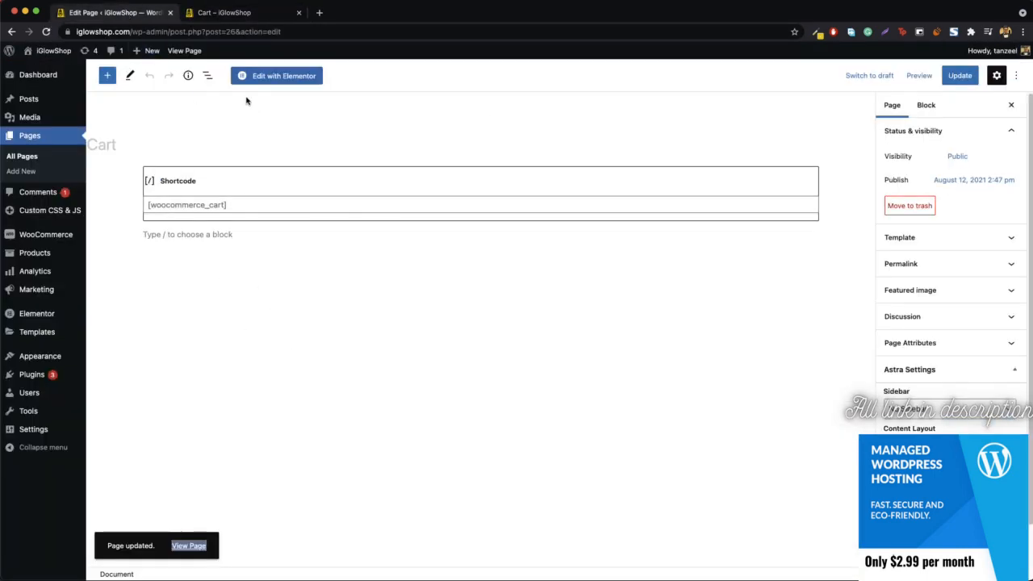
left_click(283, 80)
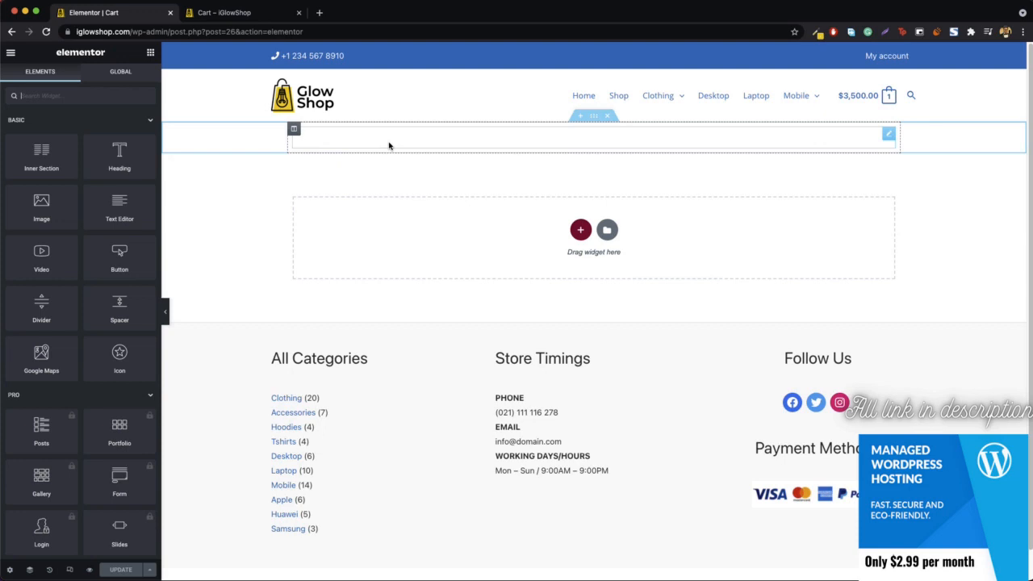
right_click(448, 144)
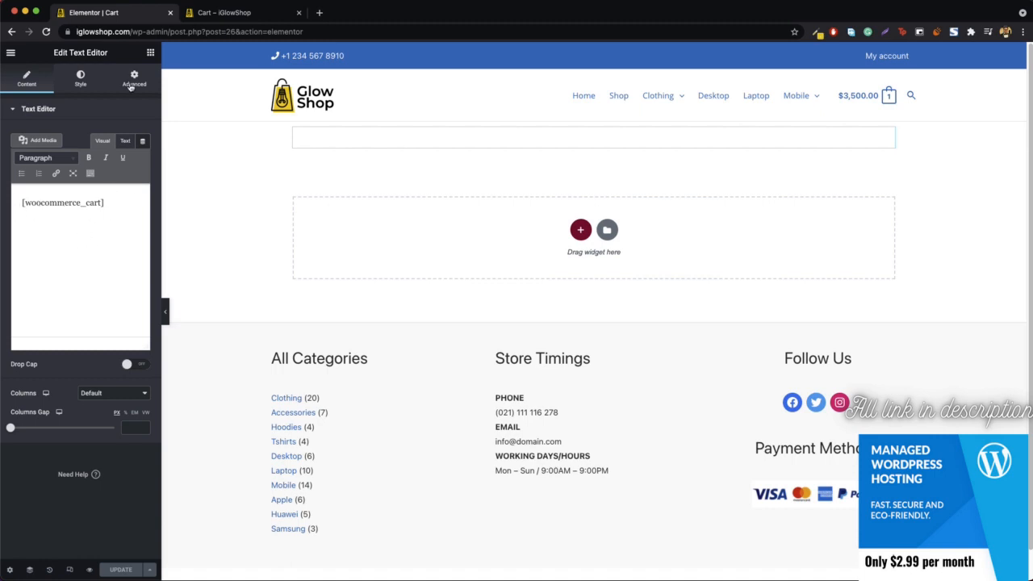
left_click(149, 53)
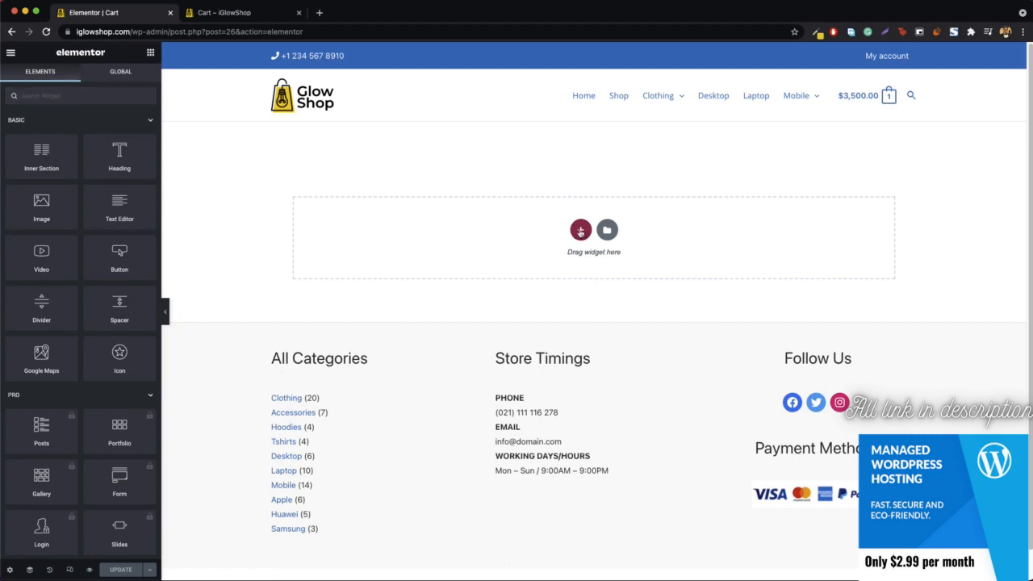
Step: Add a new single-column section and move it above the cart shortcode section, directly below the site header
left_click(581, 231)
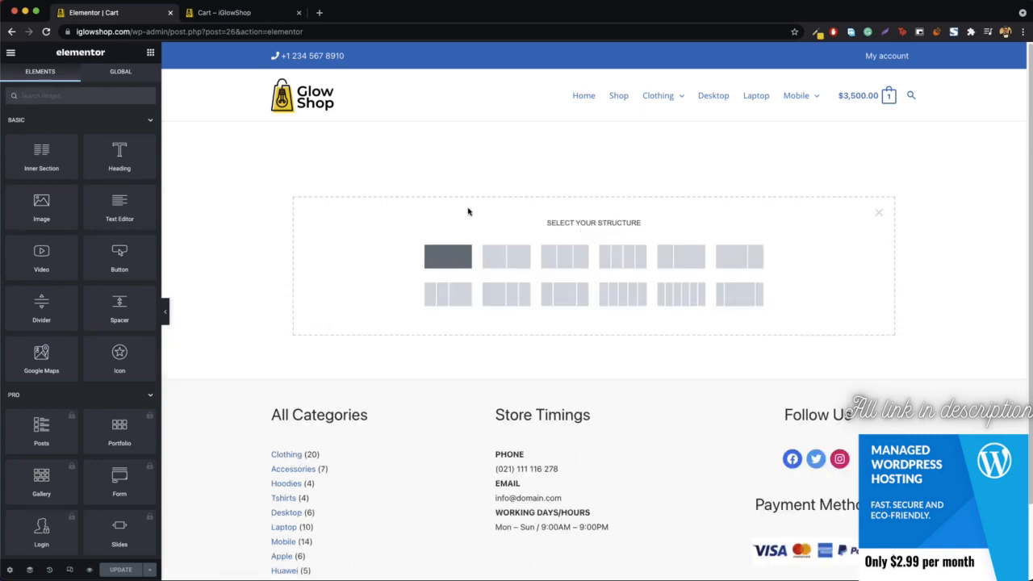
left_click(448, 256)
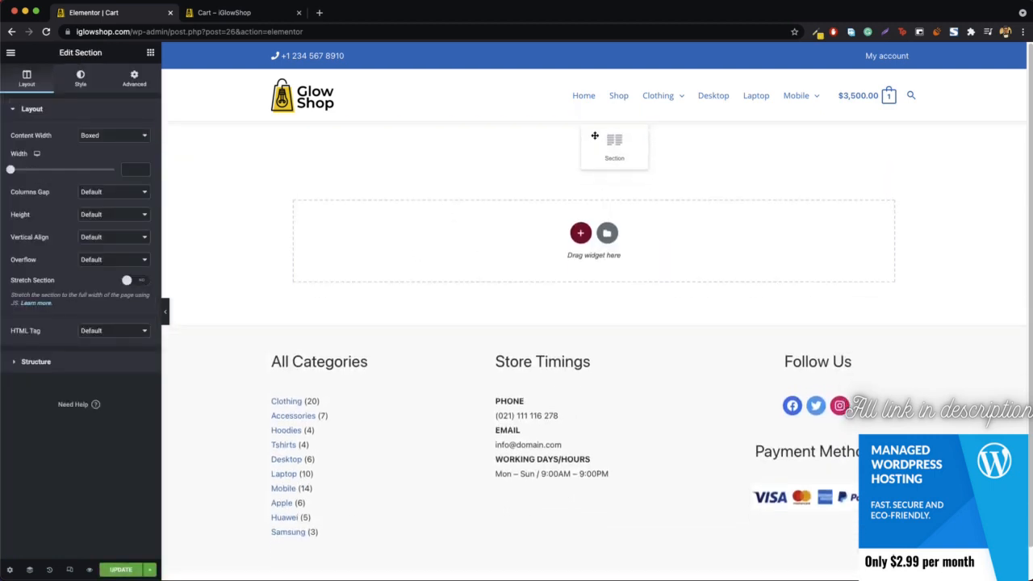
left_click_drag(595, 136, 595, 132)
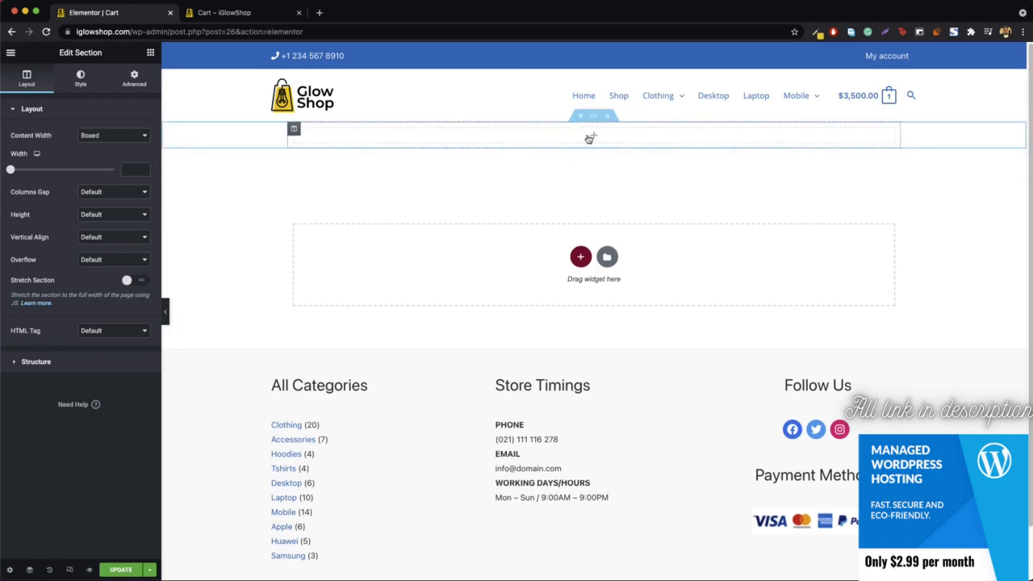
Step: Place a heading in the new empty section, title it "Cart" and return to the widget list
left_click(152, 52)
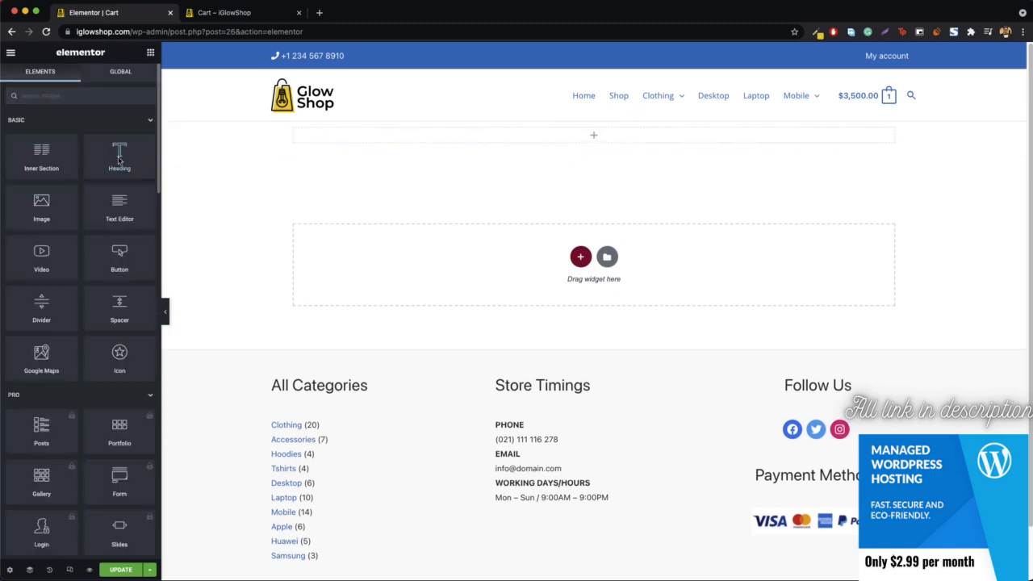
left_click_drag(120, 153, 645, 142)
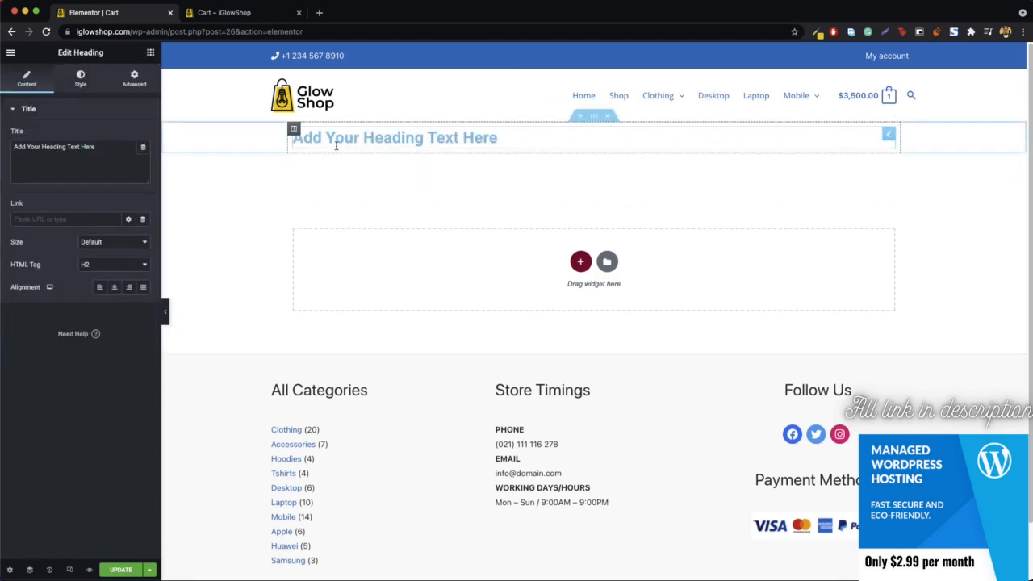
triple_click(337, 143)
type("CART")
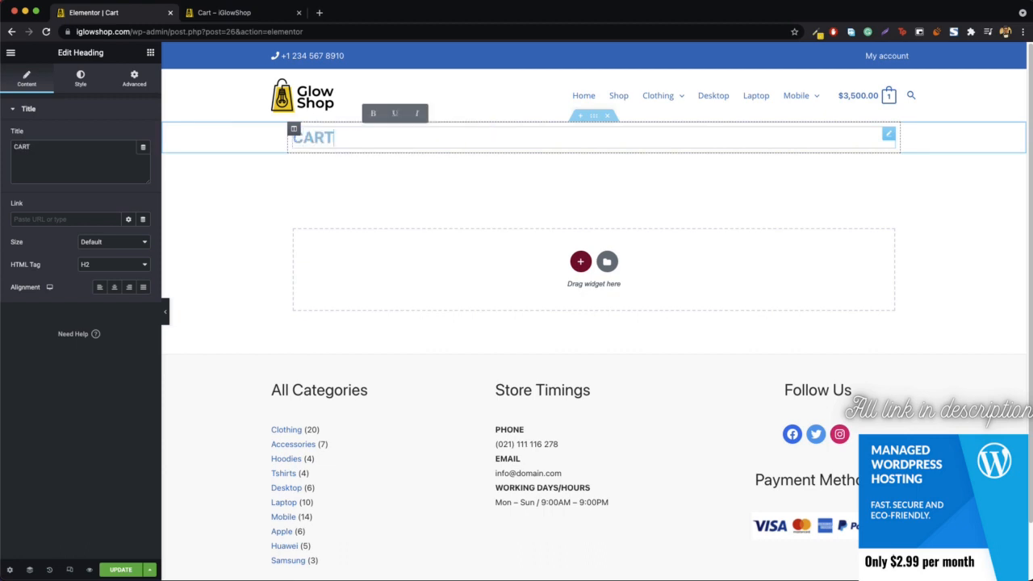
key("BackSpace")
key("BackSpace")
key("BackSpace")
type("art")
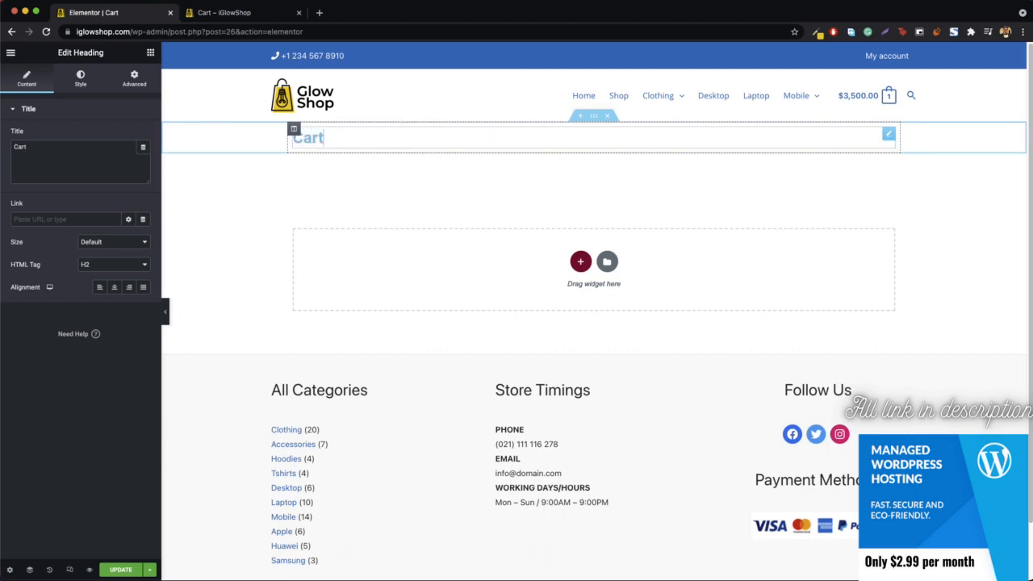
left_click(151, 54)
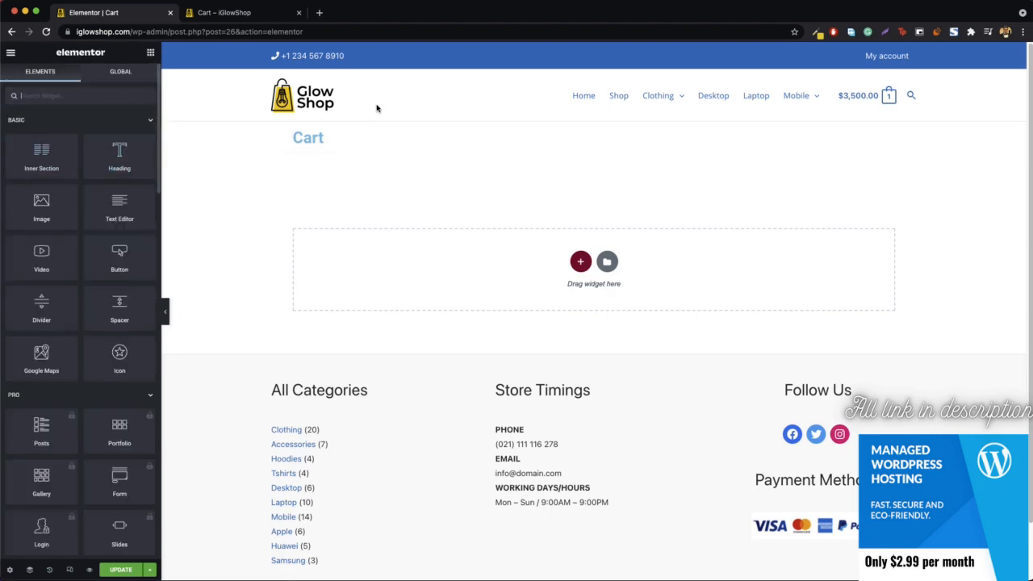
Step: Give the "Cart" heading's section a classic background with the shopping arcade photo from the media library
right_click(590, 115)
left_click(606, 122)
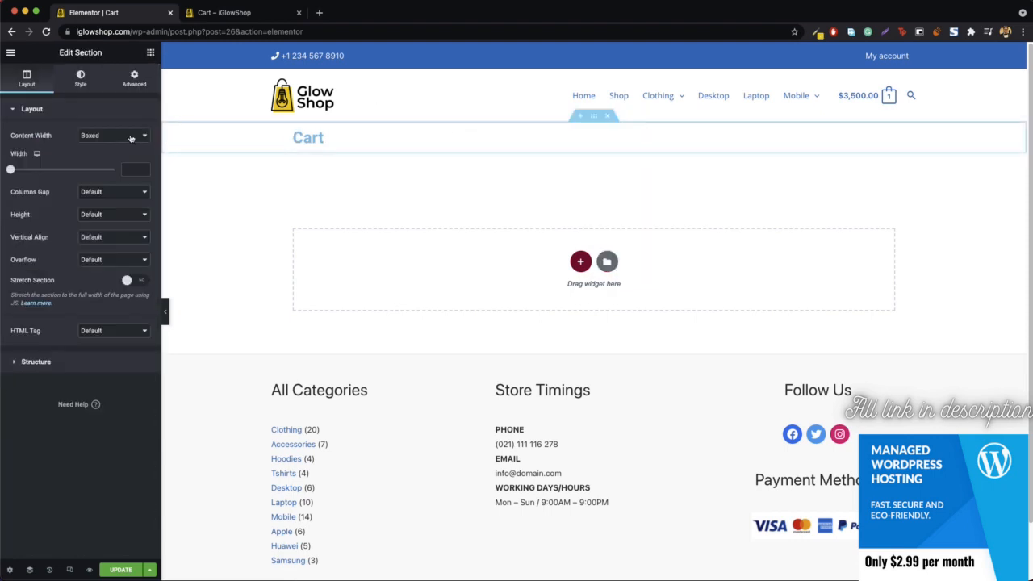
left_click(81, 77)
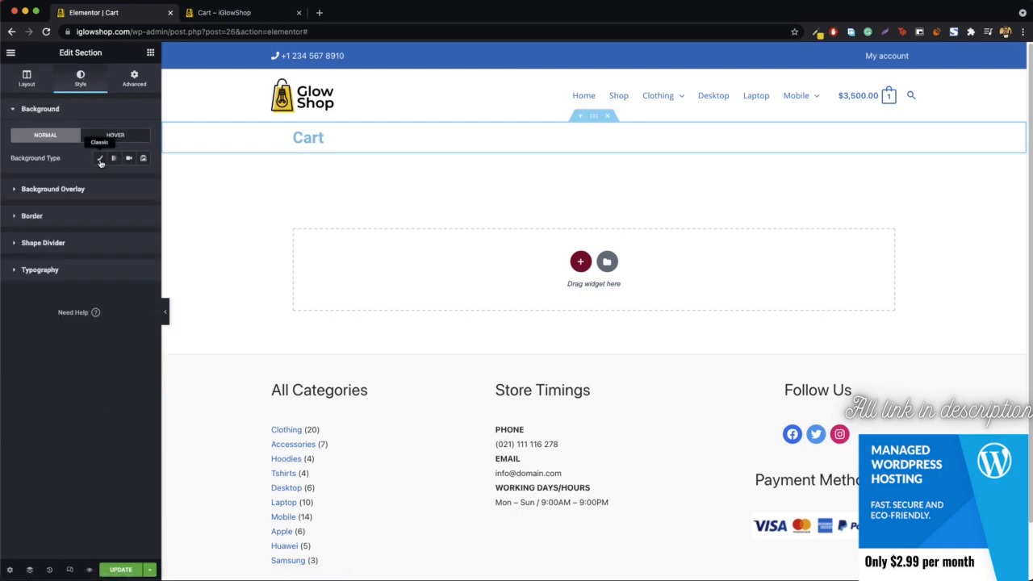
left_click(100, 159)
left_click(80, 238)
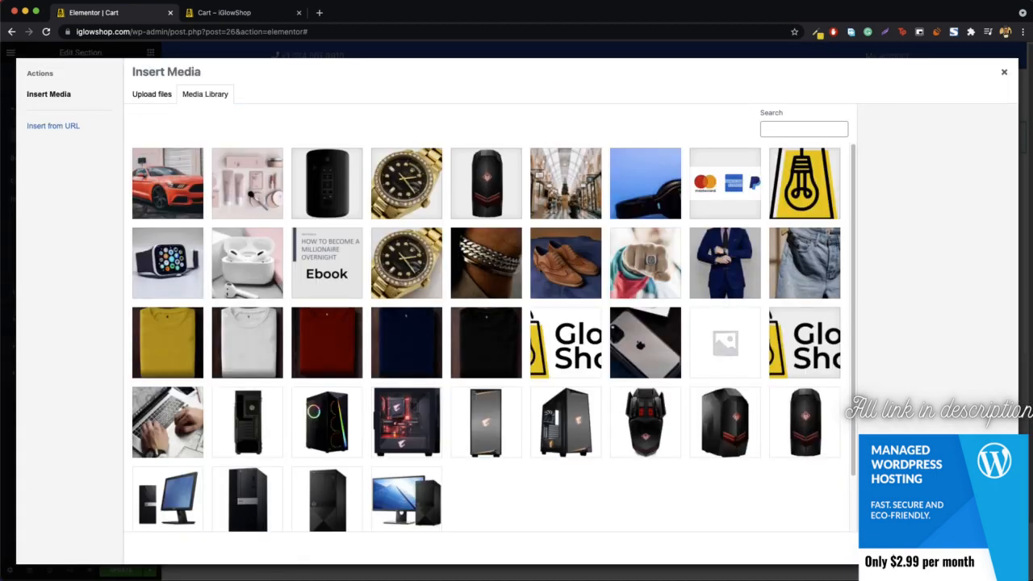
left_click(555, 189)
left_click(981, 548)
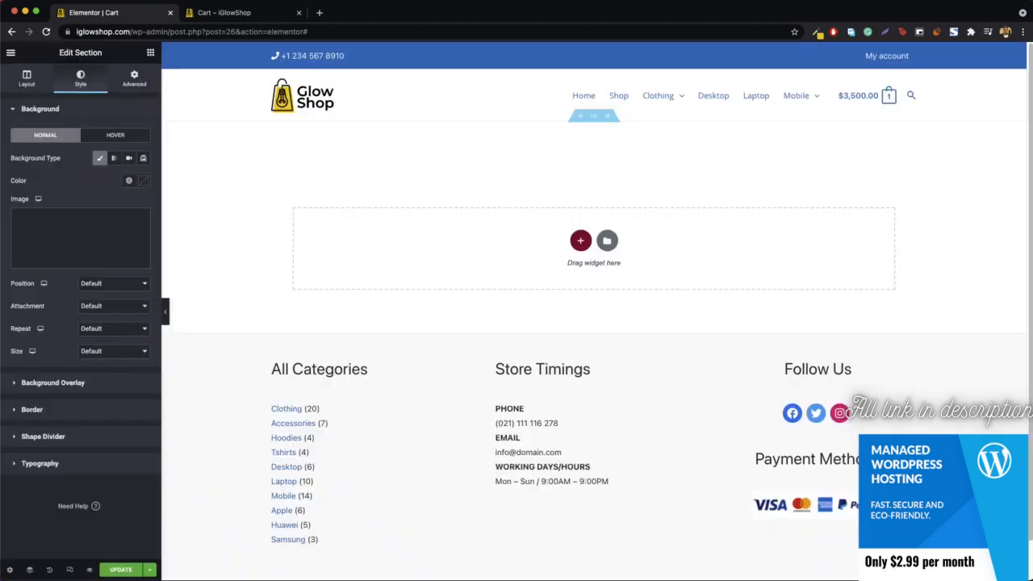
Step: Set the section's background image size to Cover and its attachment to Fixed
left_click(109, 351)
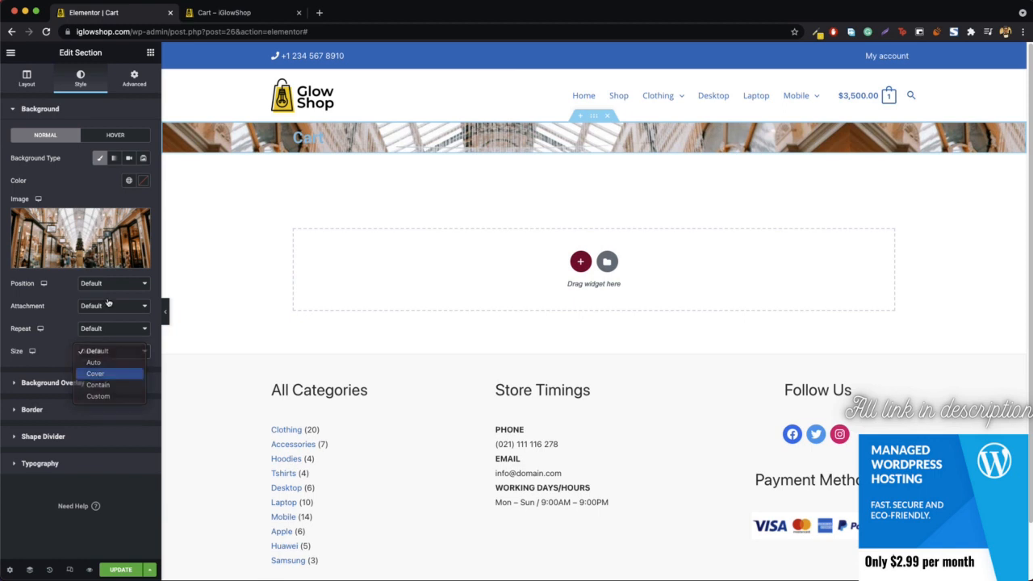
left_click(101, 374)
left_click(104, 308)
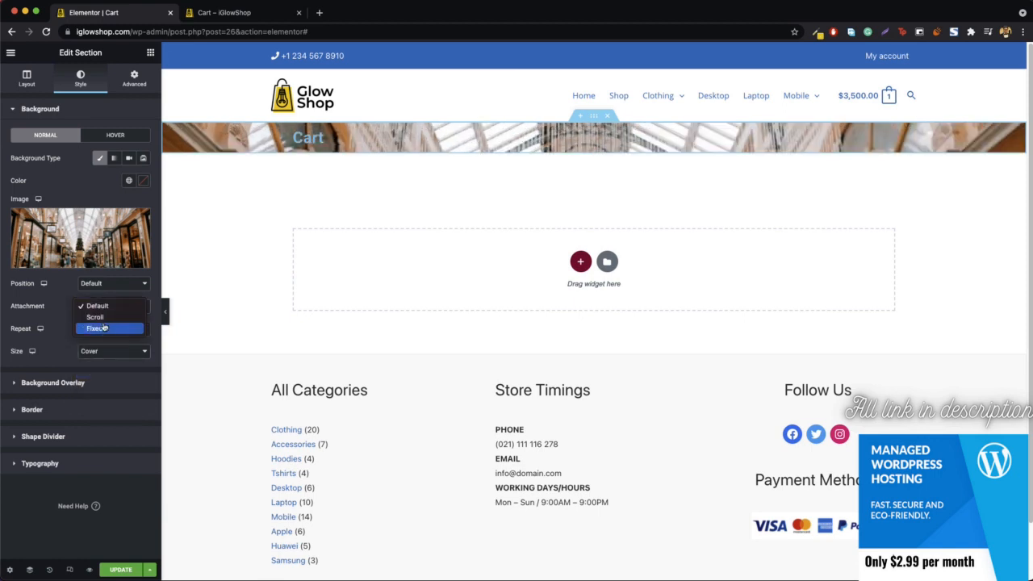
left_click(97, 327)
Step: Add a classic background overlay to the Cart section, using the top bar's blue #1E73BE at 0.77 opacity
left_click(58, 400)
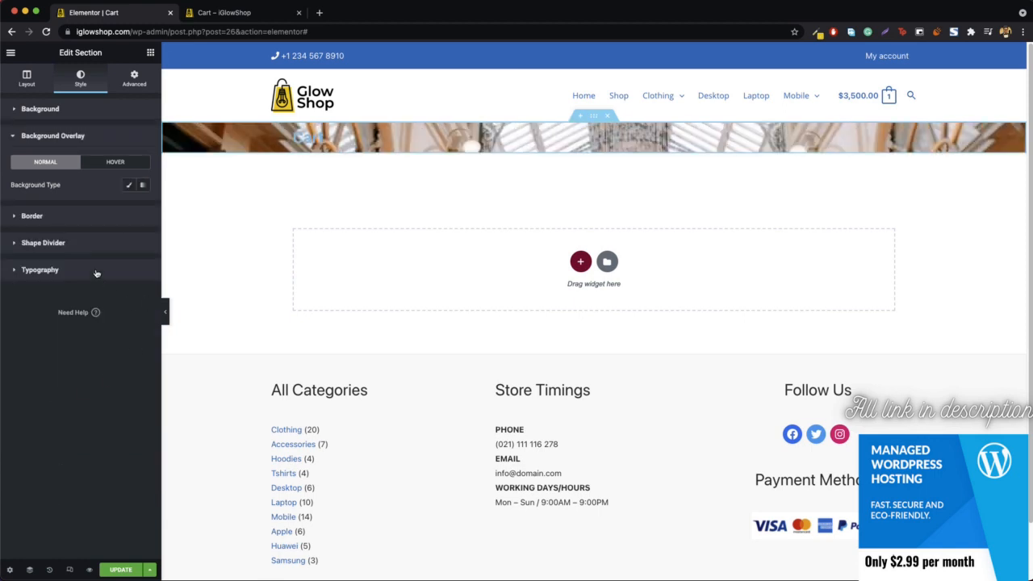
left_click(129, 184)
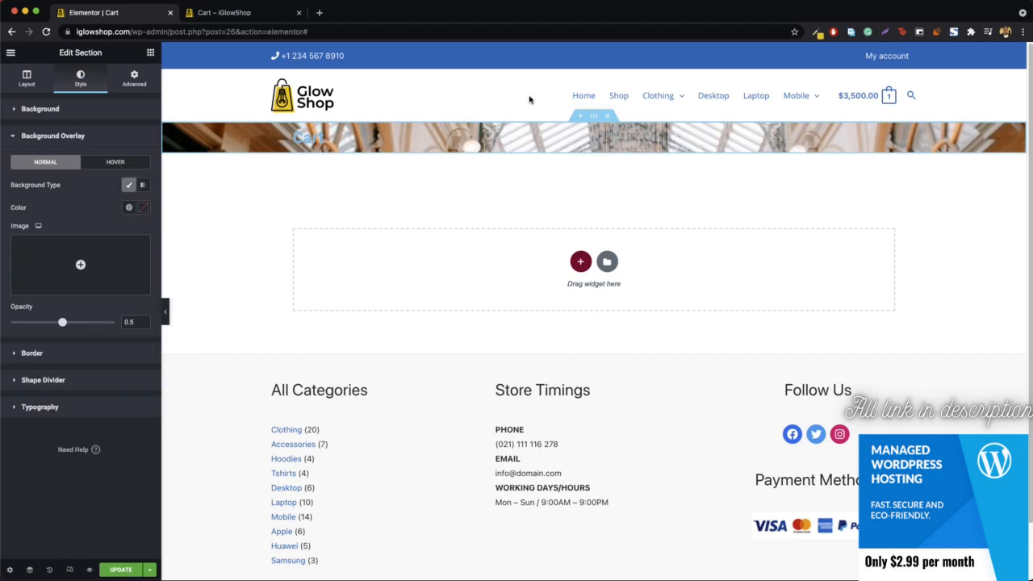
left_click(815, 32)
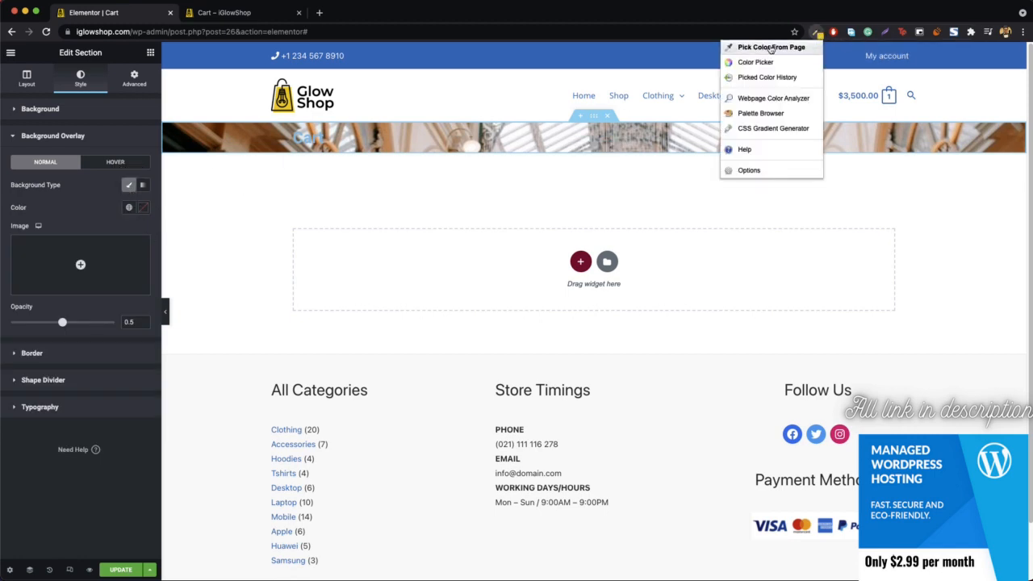
left_click(771, 48)
left_click(571, 87)
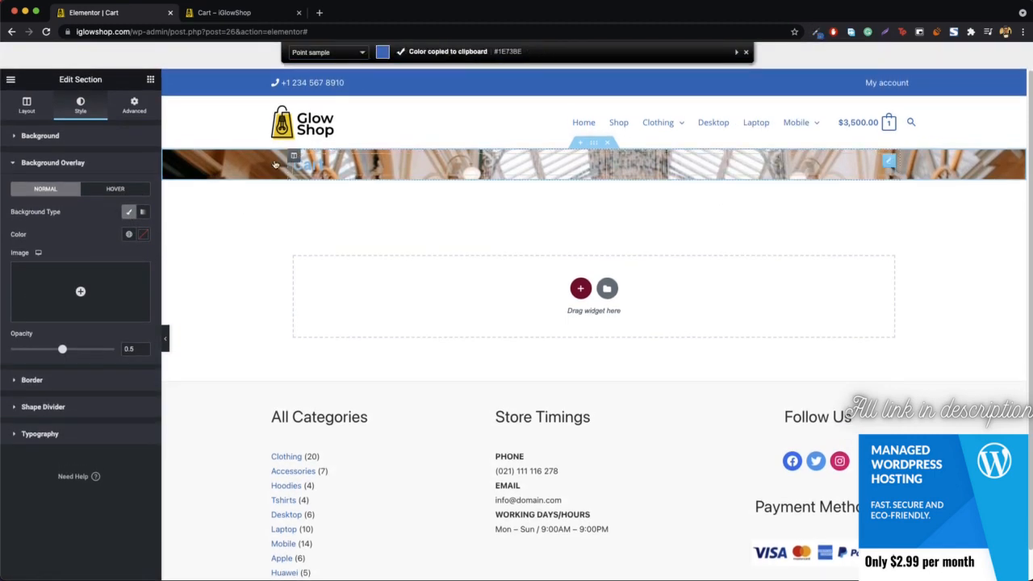
left_click(142, 234)
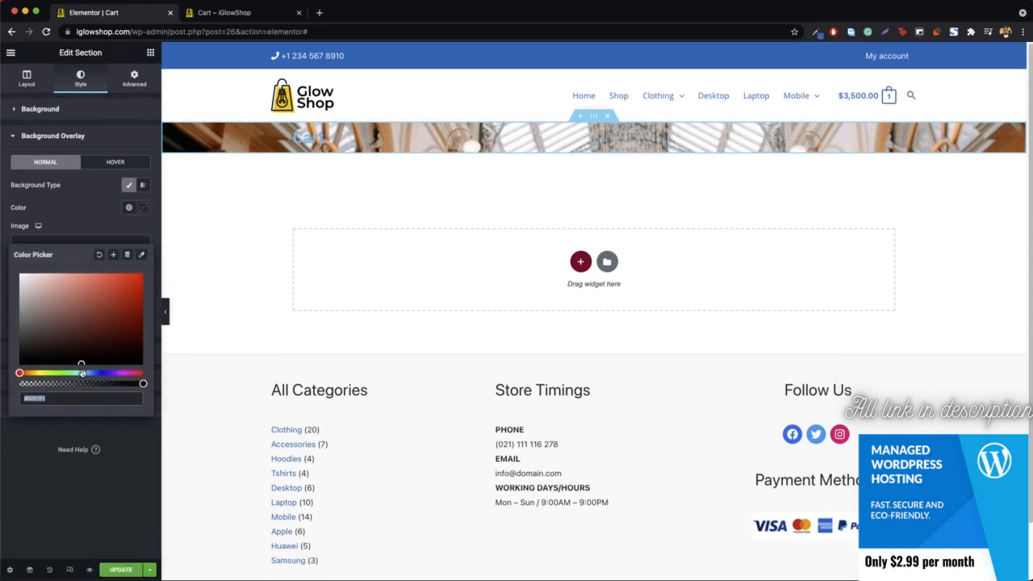
key("ctrl+v")
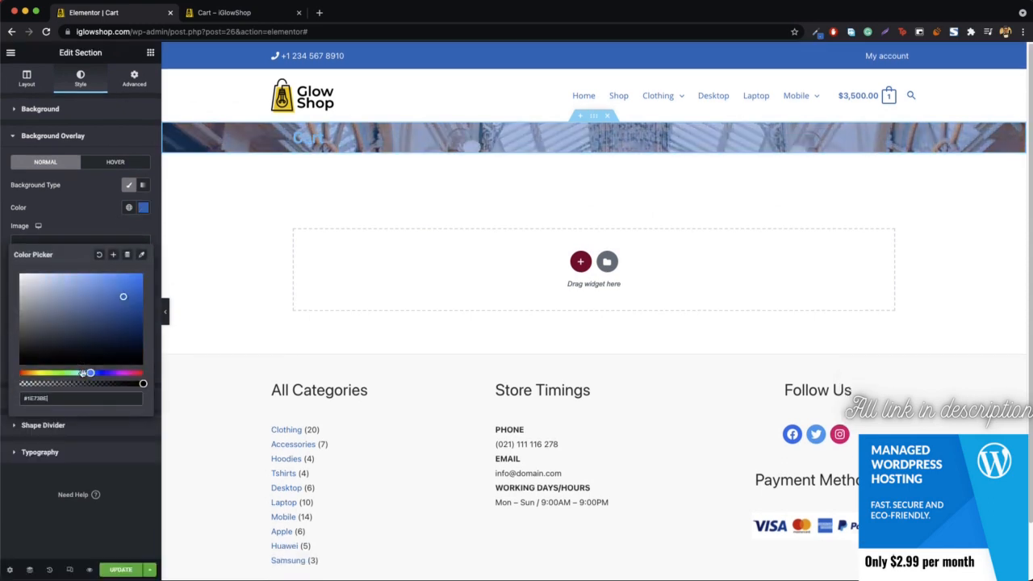
left_click(143, 208)
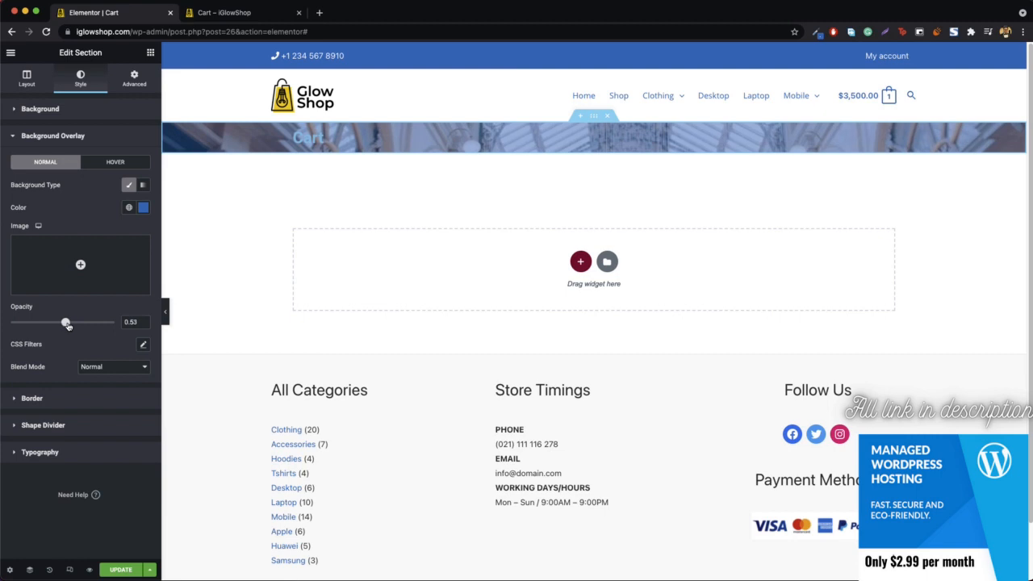
left_click_drag(67, 323, 93, 324)
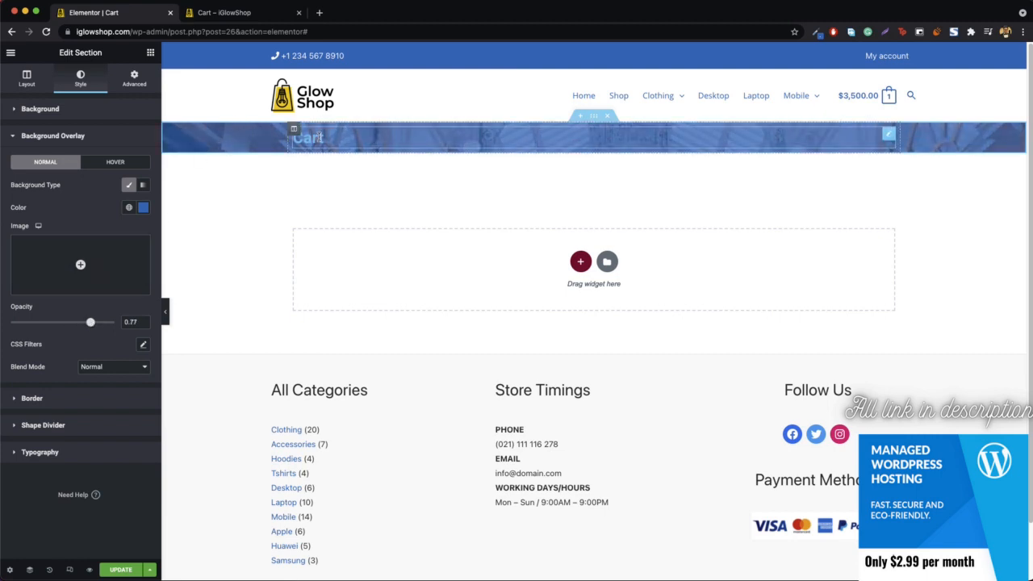
Step: Set the Cart banner section's height to Min Height with a minimum of 177 px
left_click(27, 79)
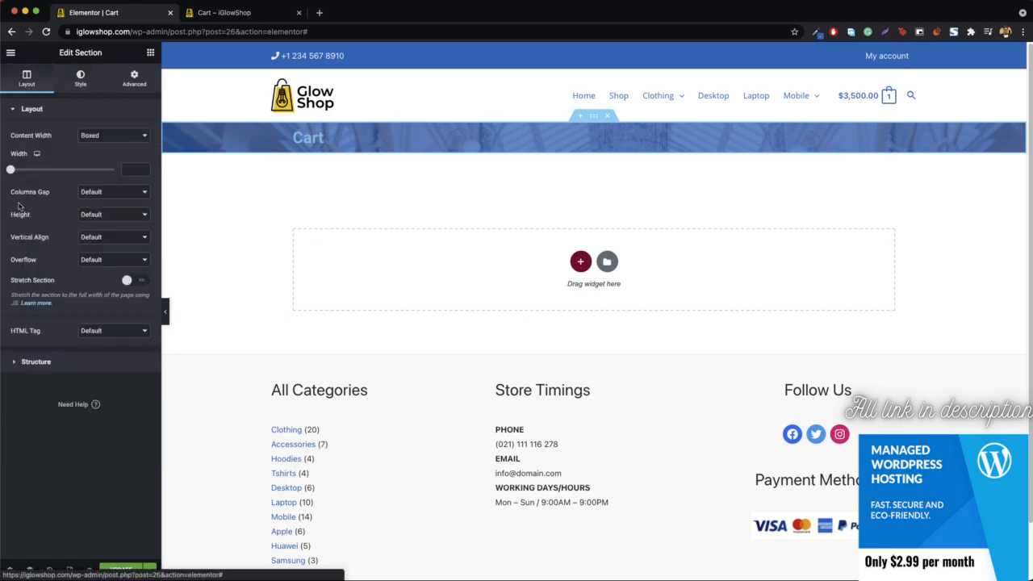
left_click(109, 216)
left_click(104, 236)
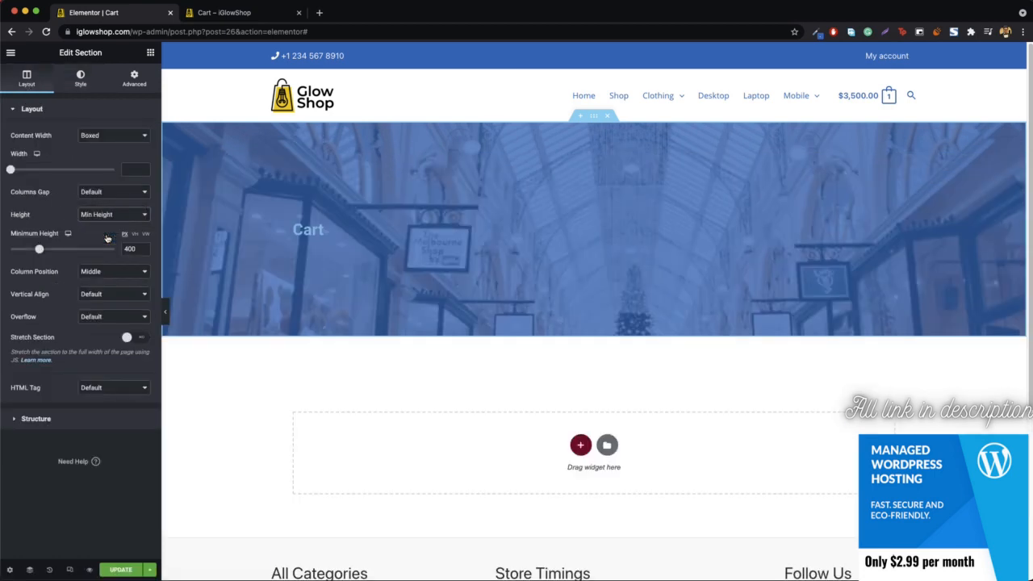
left_click_drag(38, 251, 25, 251)
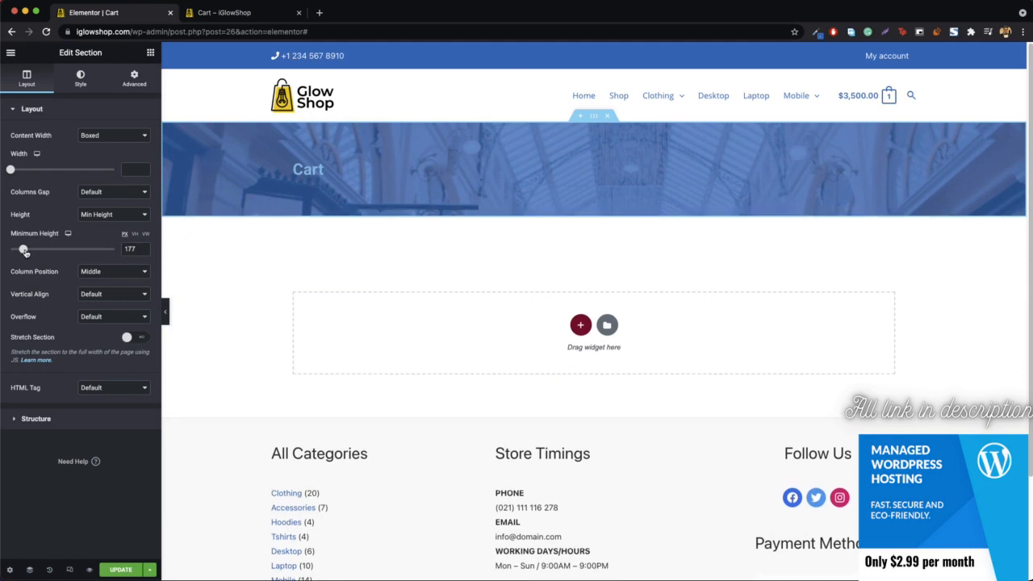
Step: Center the "Cart" heading and set its text color to white (#FFFFFF)
right_click(330, 170)
left_click(357, 179)
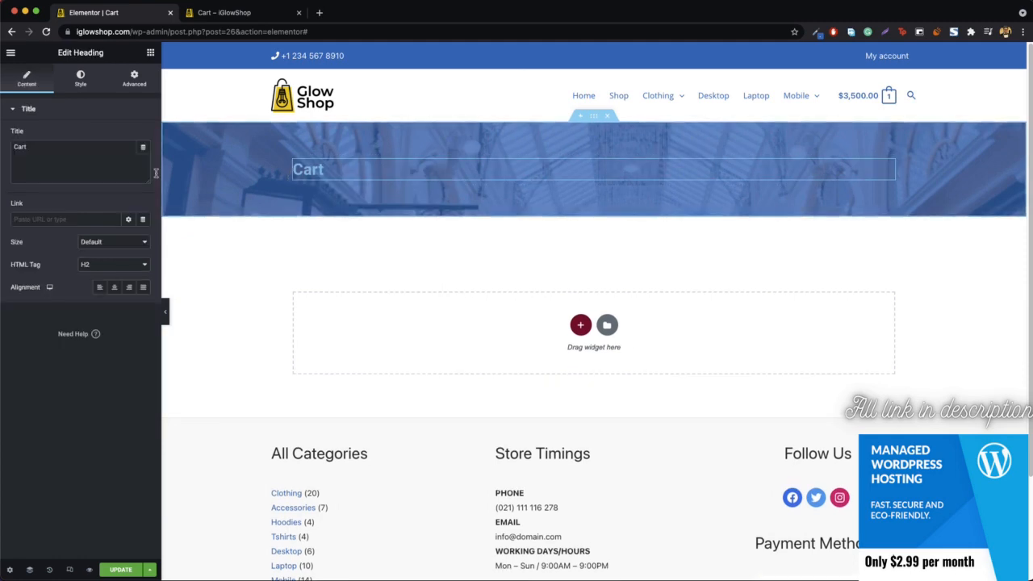
left_click(115, 290)
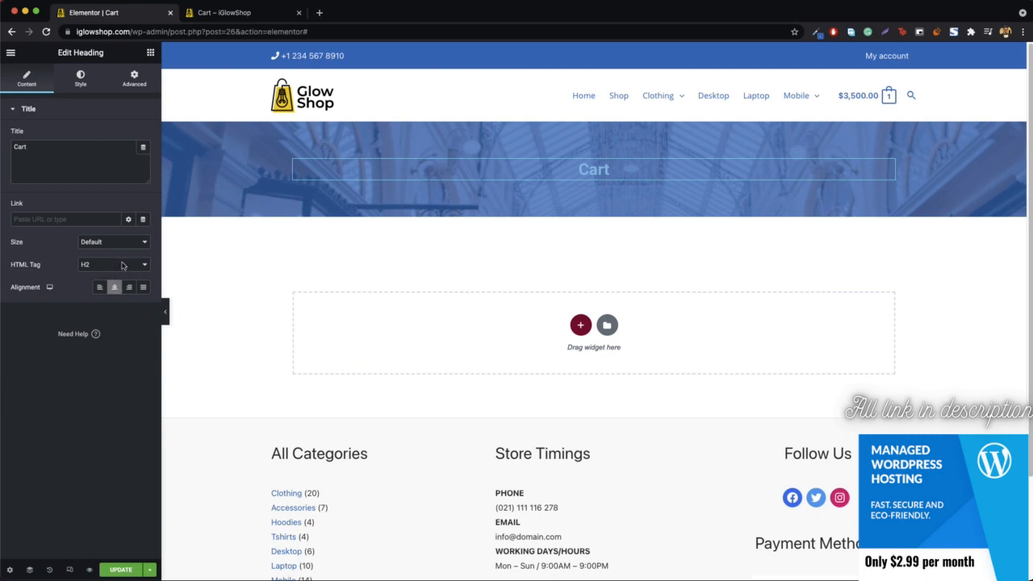
left_click(81, 78)
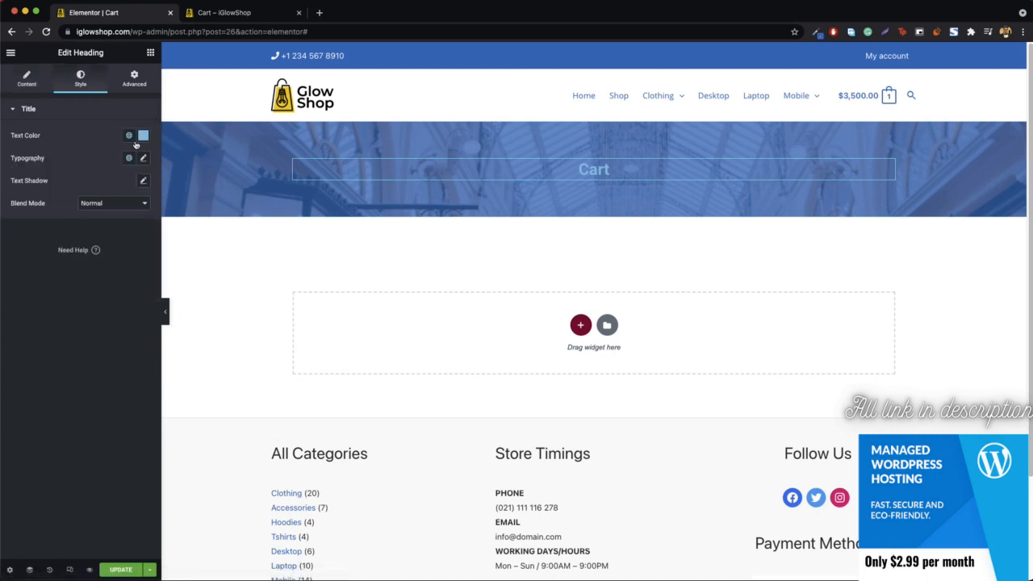
left_click(129, 136)
left_click(142, 137)
key("super+v")
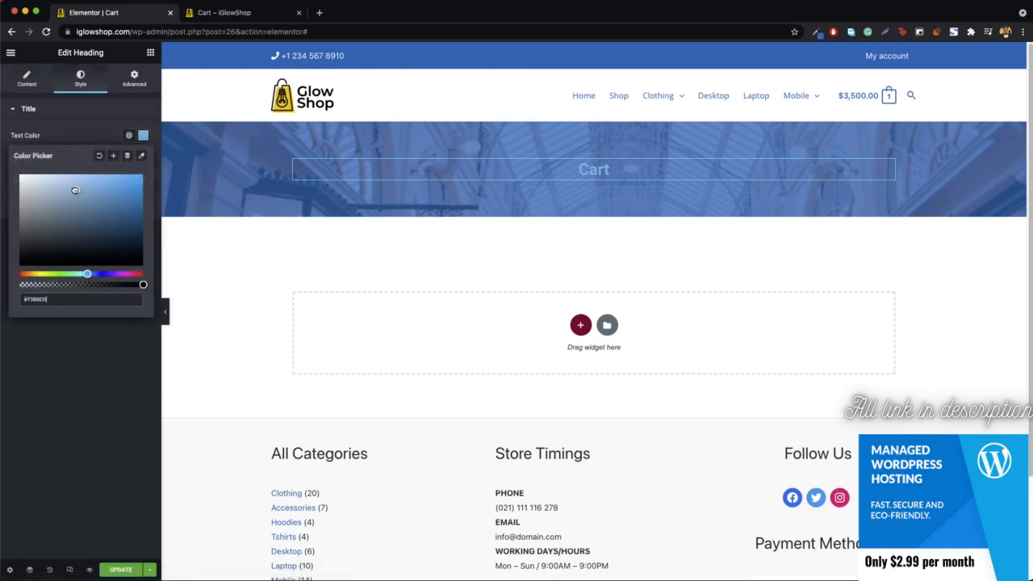
left_click(144, 137)
Step: Set the "Cart" heading's typography to the Open Sans family at size 64 px
left_click(143, 159)
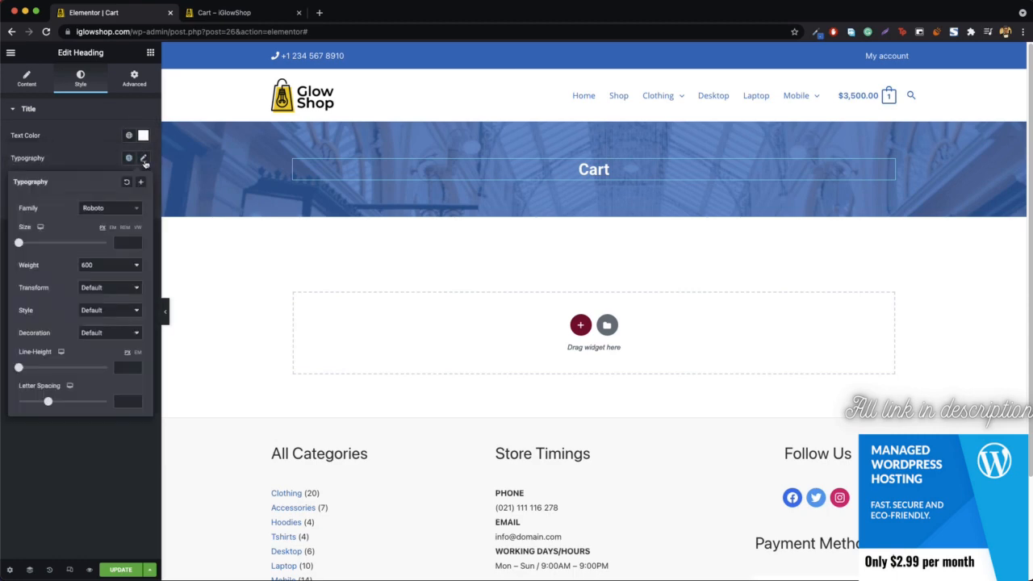
left_click(113, 209)
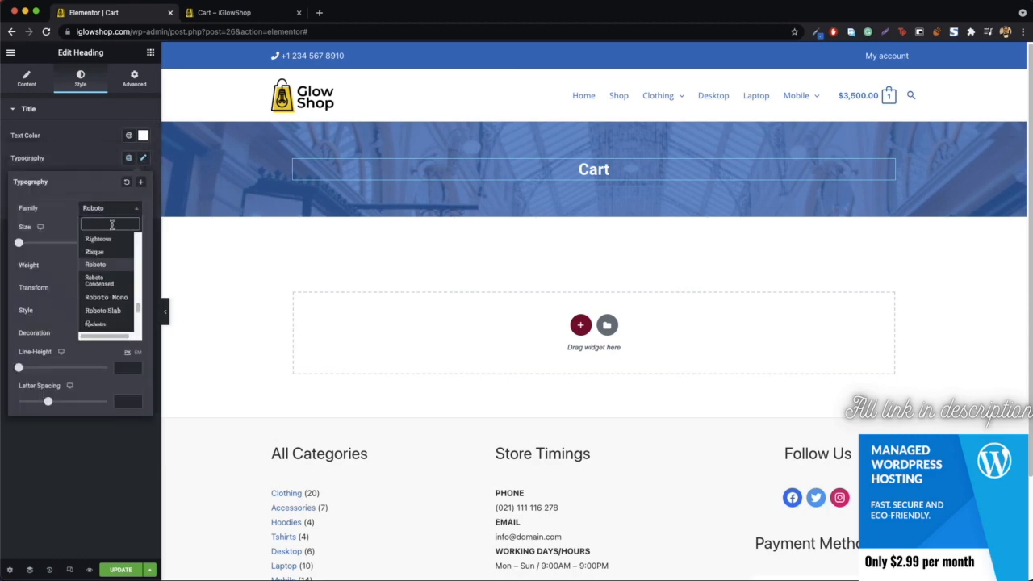
type("open")
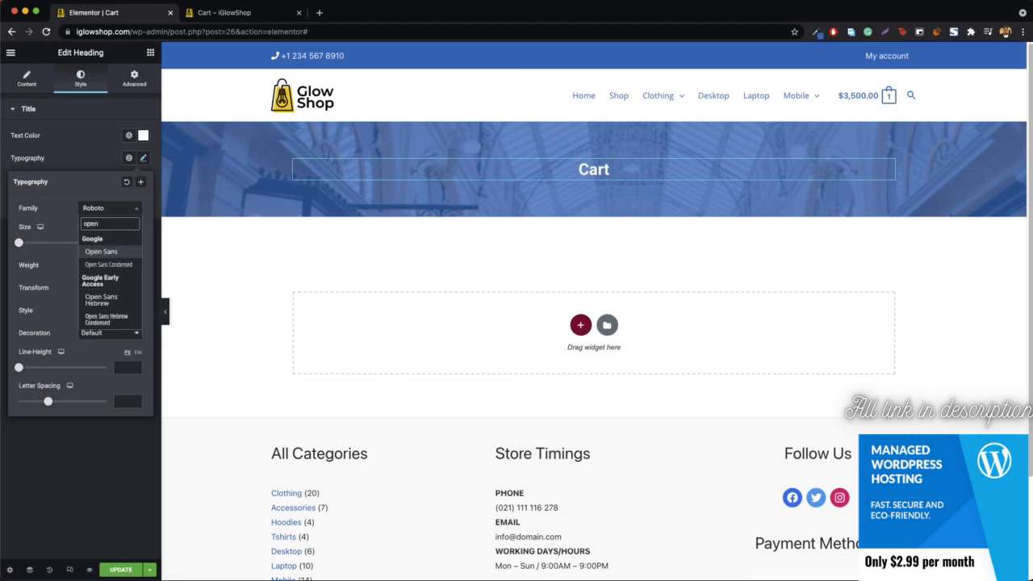
key("Return")
left_click_drag(20, 245, 48, 249)
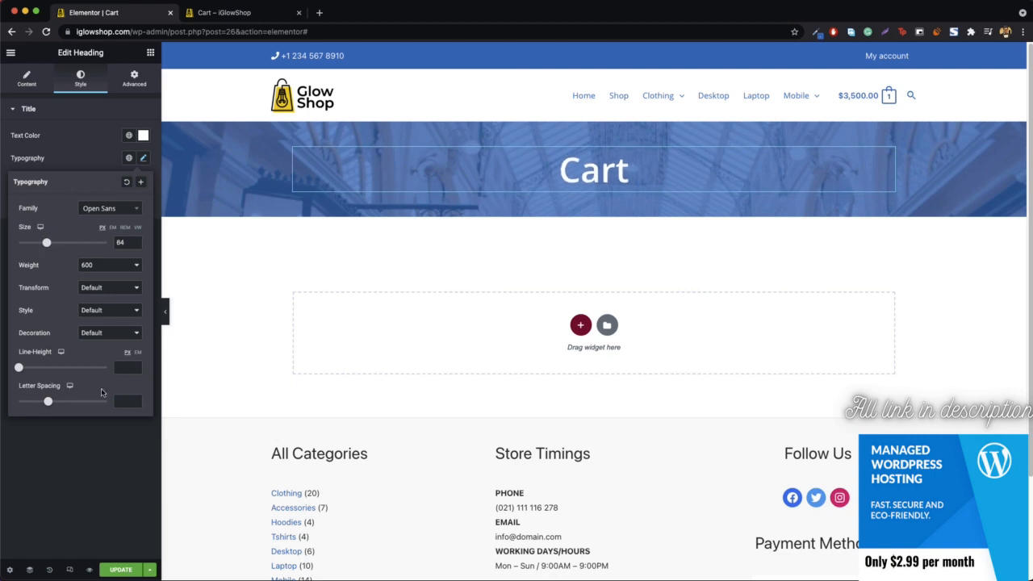
Step: Update the Cart page and reload its live version to review the banner and cart layout
left_click(120, 570)
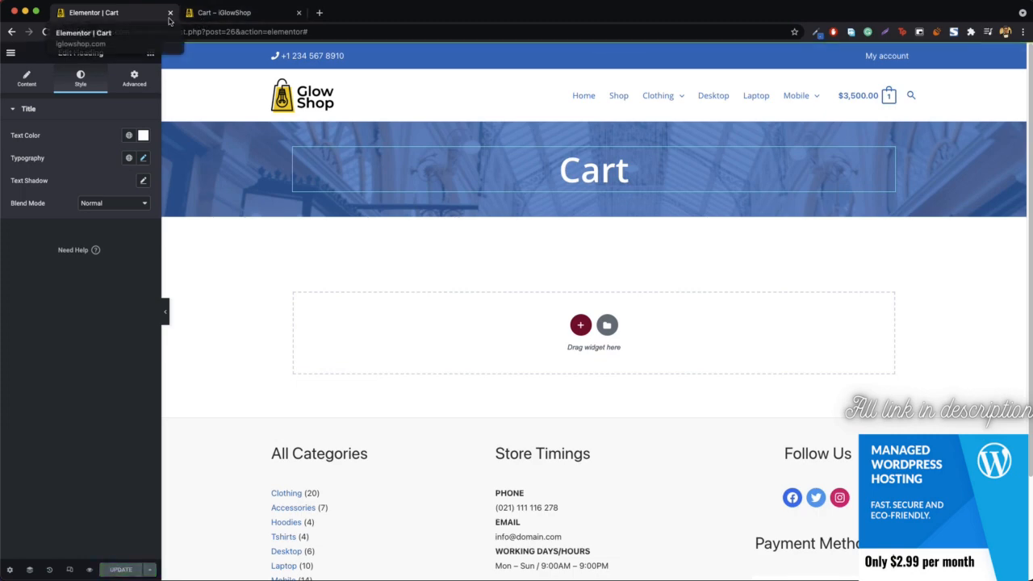
left_click(234, 14)
left_click(245, 30)
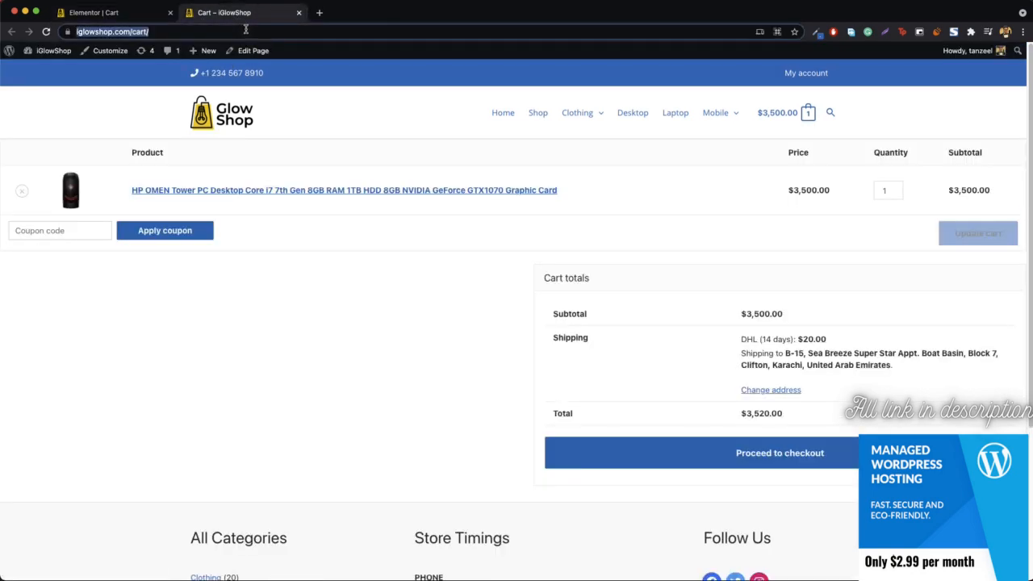
key("Return")
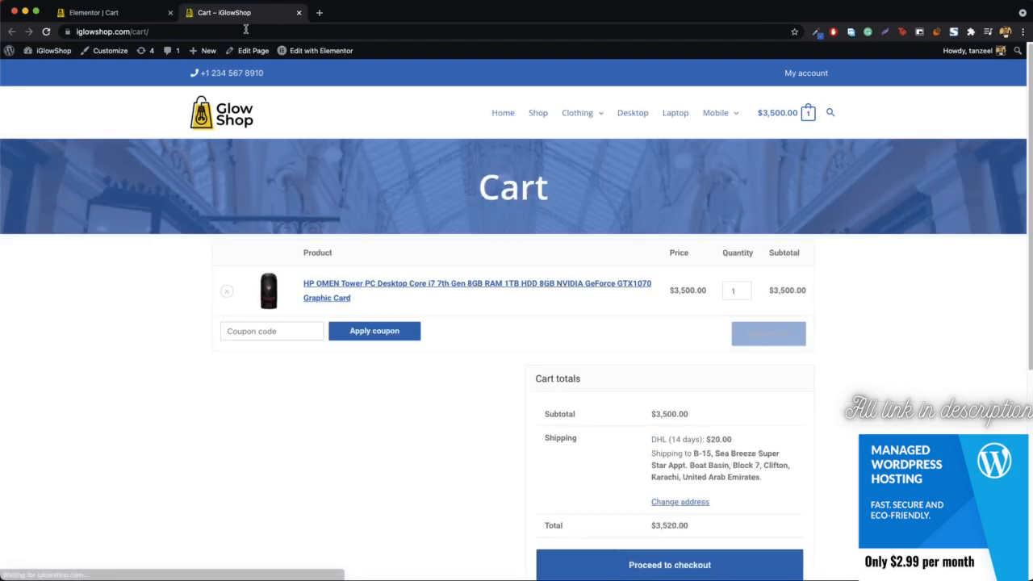
scroll(266, 240, "down", 5)
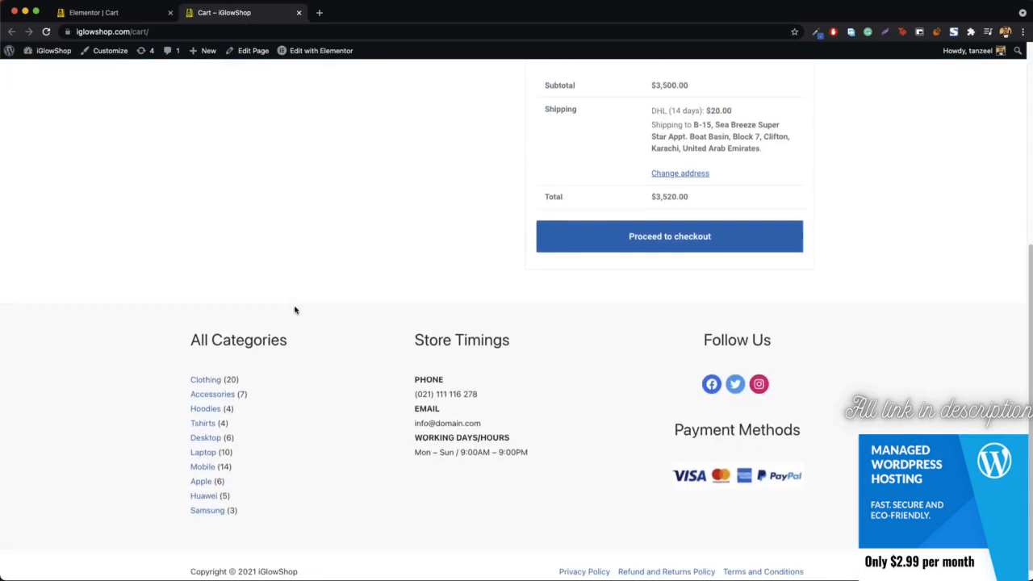
scroll(295, 306, "up", 5)
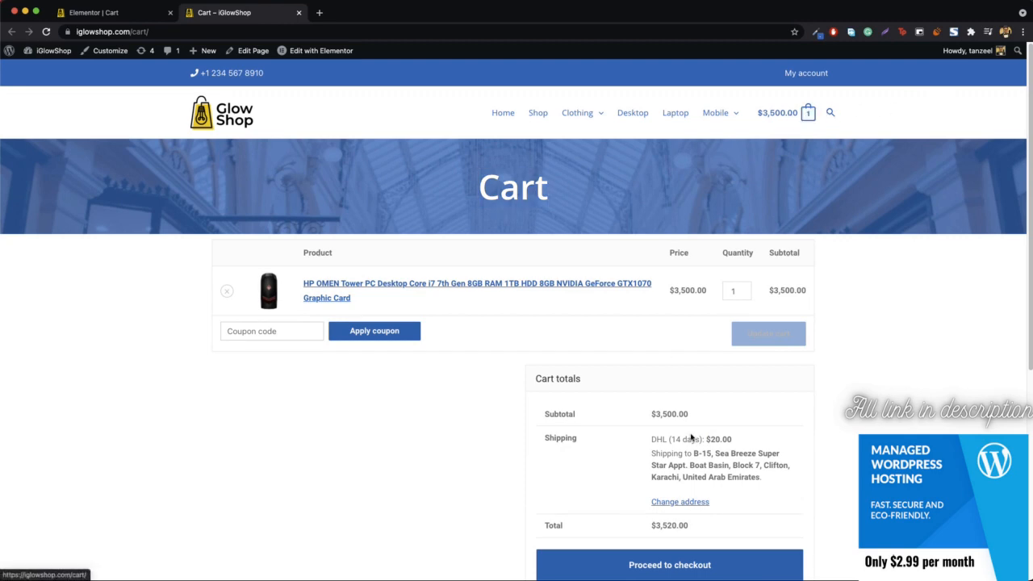
Step: Proceed from the live cart to checkout, open the Checkout page for editing, update it and launch it in Elementor
scroll(669, 526, "down", 2)
left_click(668, 473)
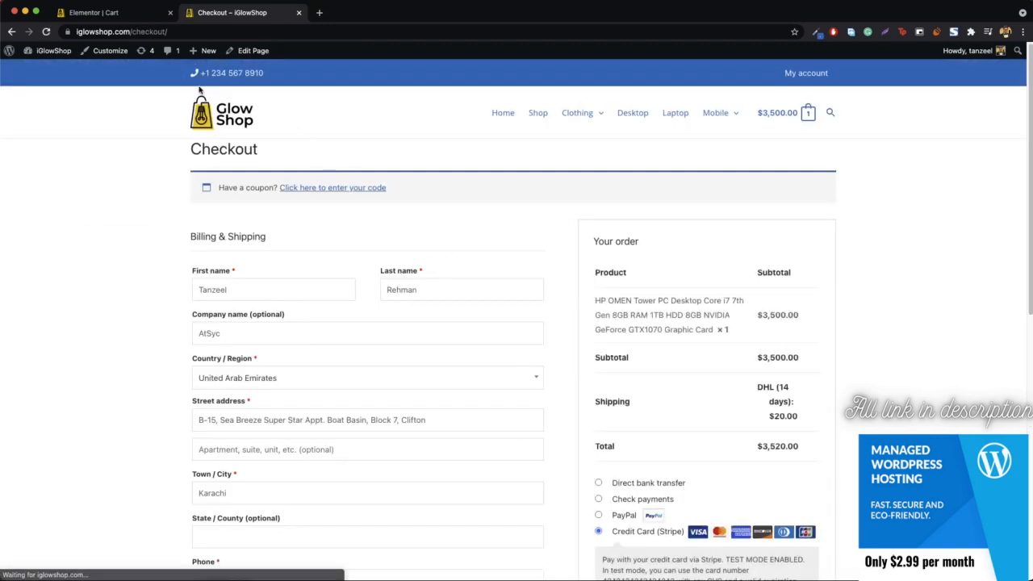
left_click(255, 54)
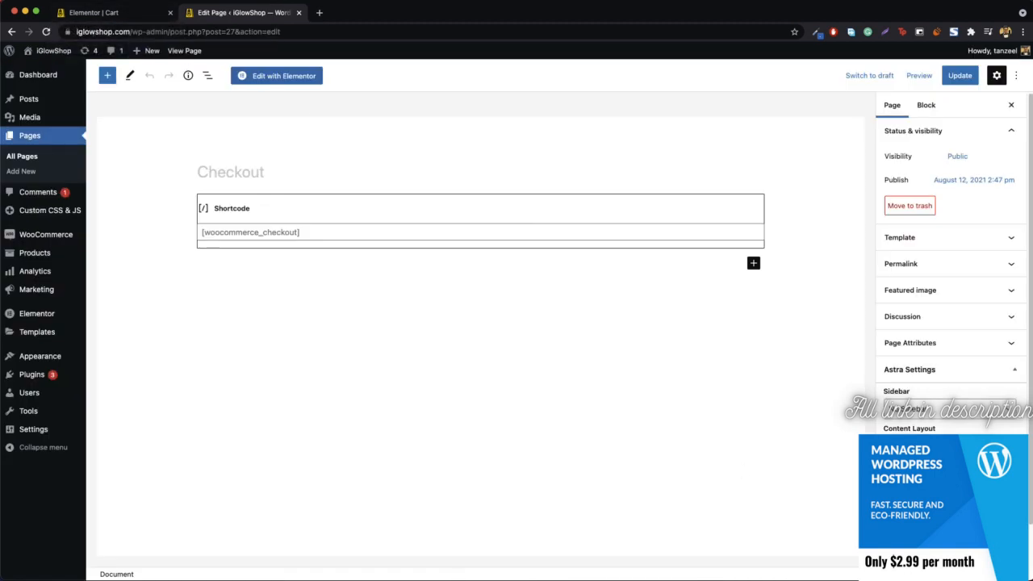
left_click(953, 81)
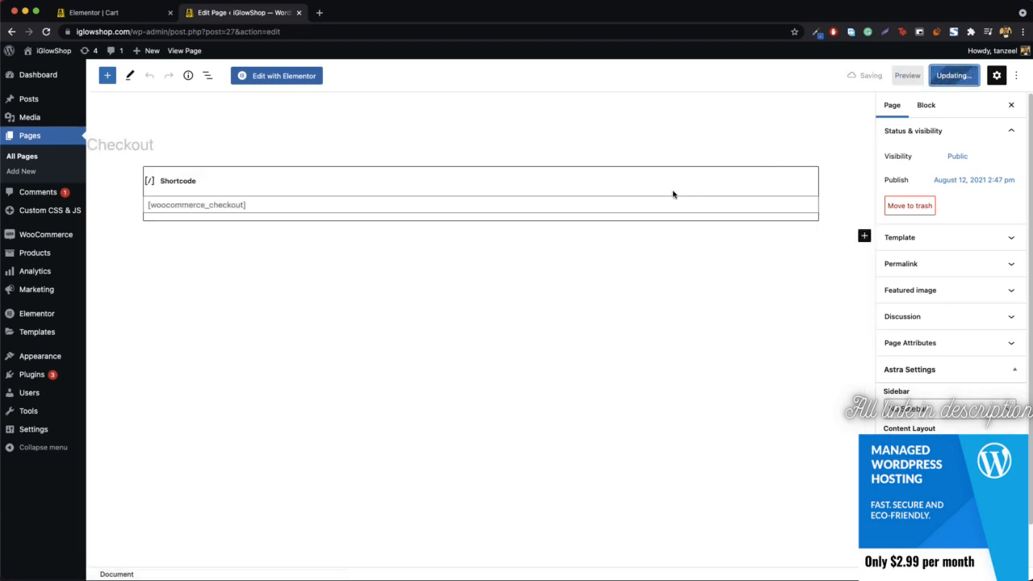
left_click(289, 81)
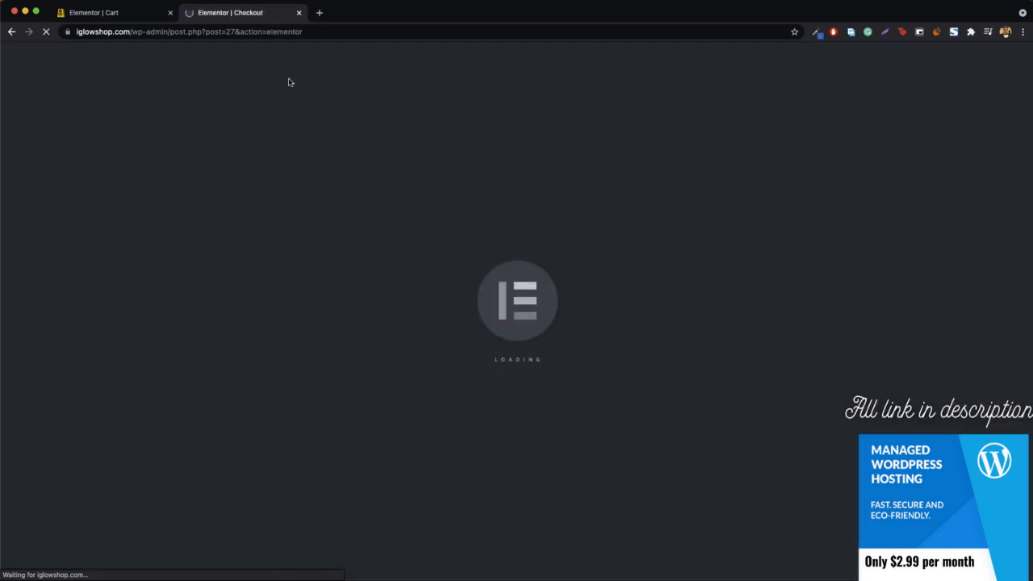
Step: Copy the Cart page's banner section into the Checkout page and move it above the shortcode section, directly below the header
left_click(108, 13)
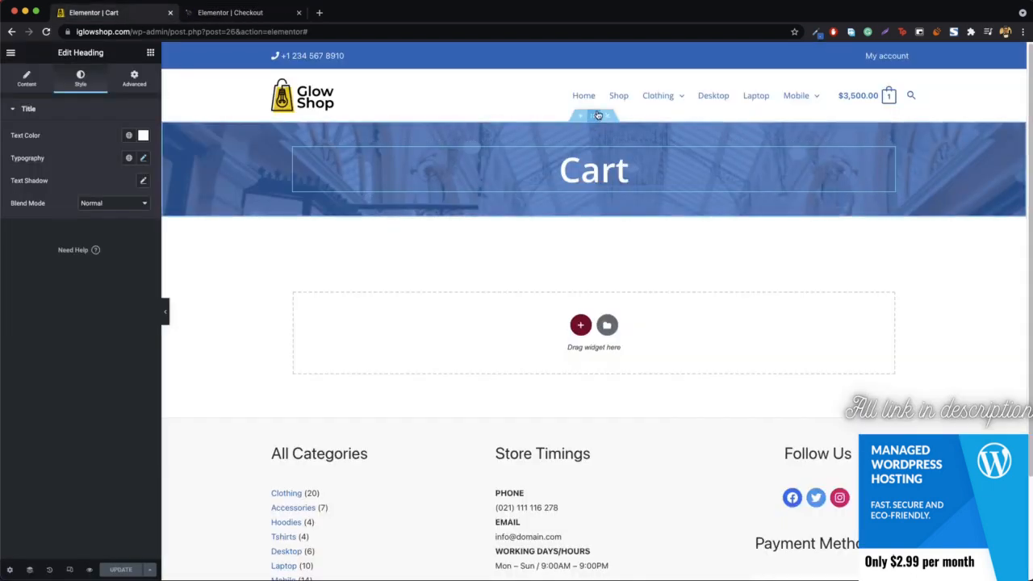
right_click(595, 119)
left_click(625, 155)
left_click(225, 13)
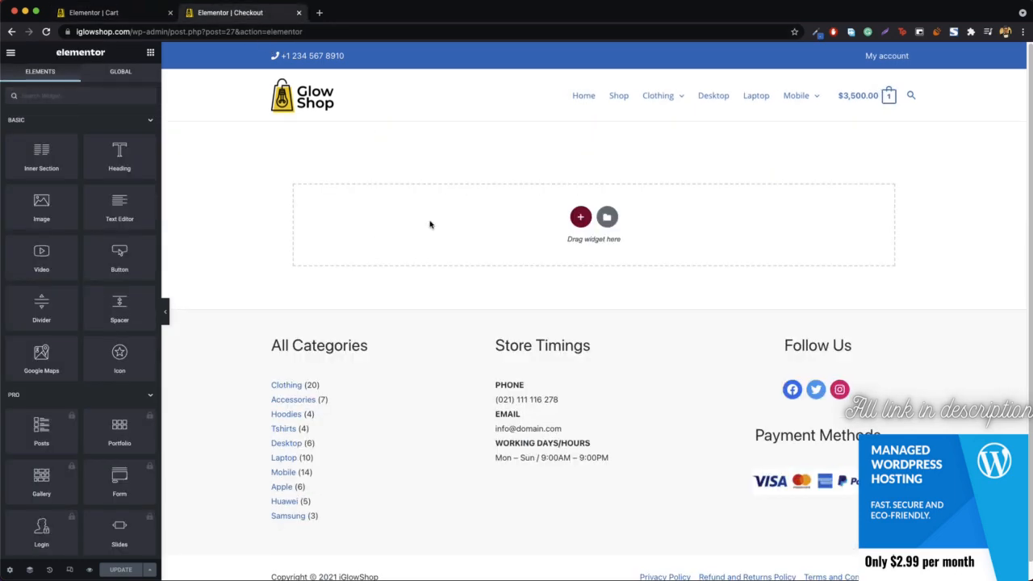
right_click(430, 224)
left_click(451, 233)
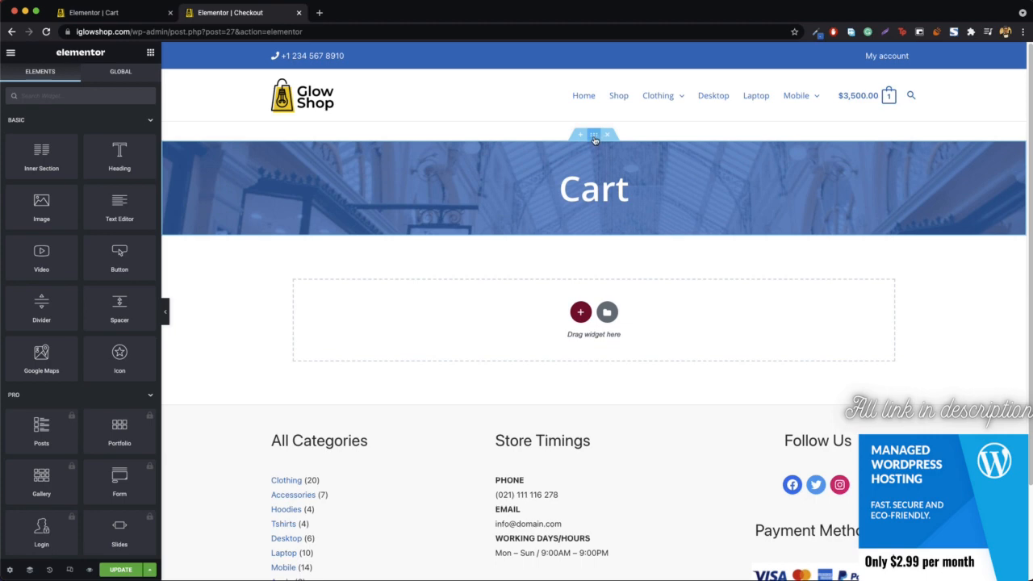
left_click_drag(595, 141, 592, 129)
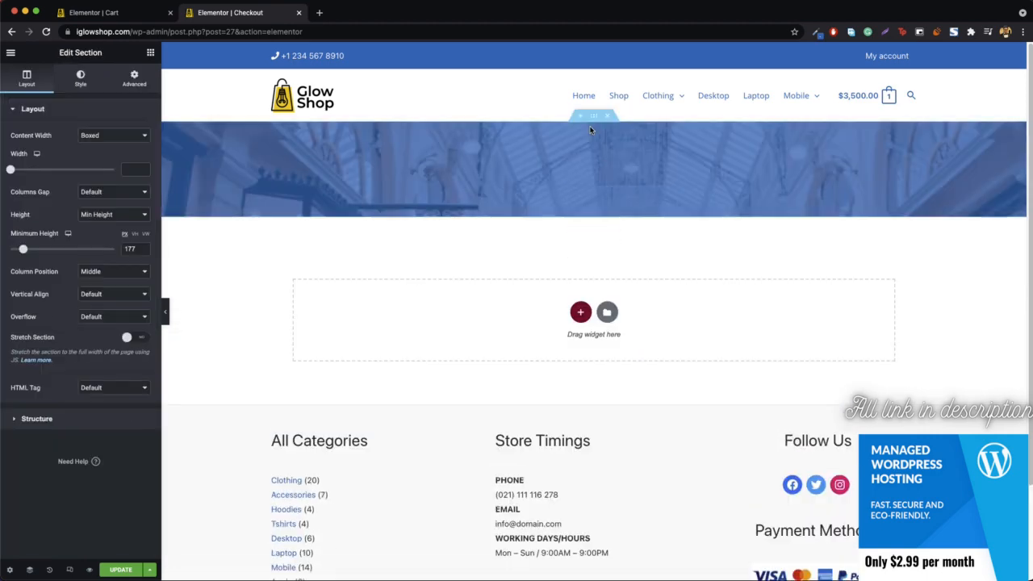
Step: Check the checkout shortcode in its text widget and change the banner heading from "Cart" to "Checkout"
right_click(572, 227)
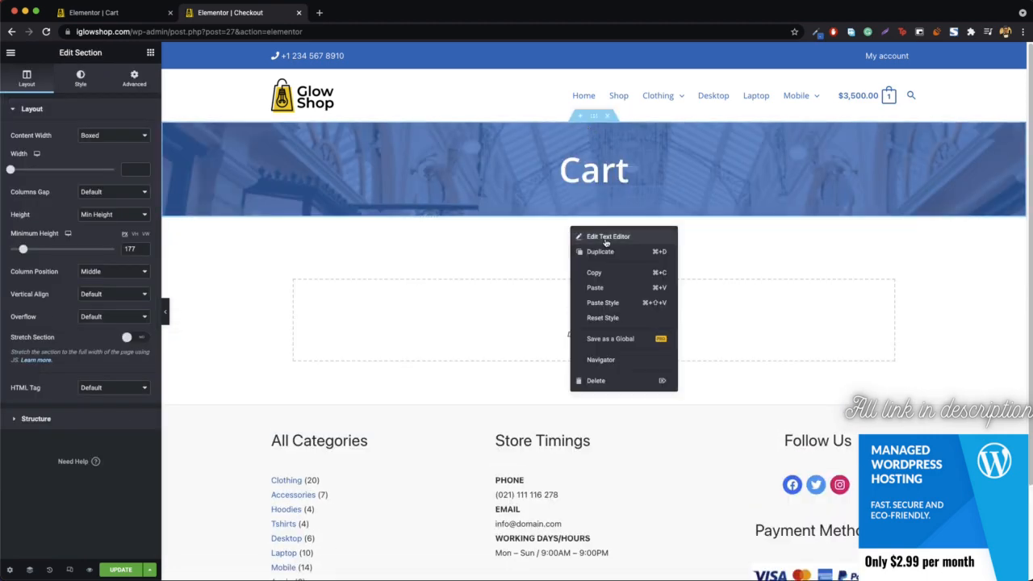
left_click(607, 237)
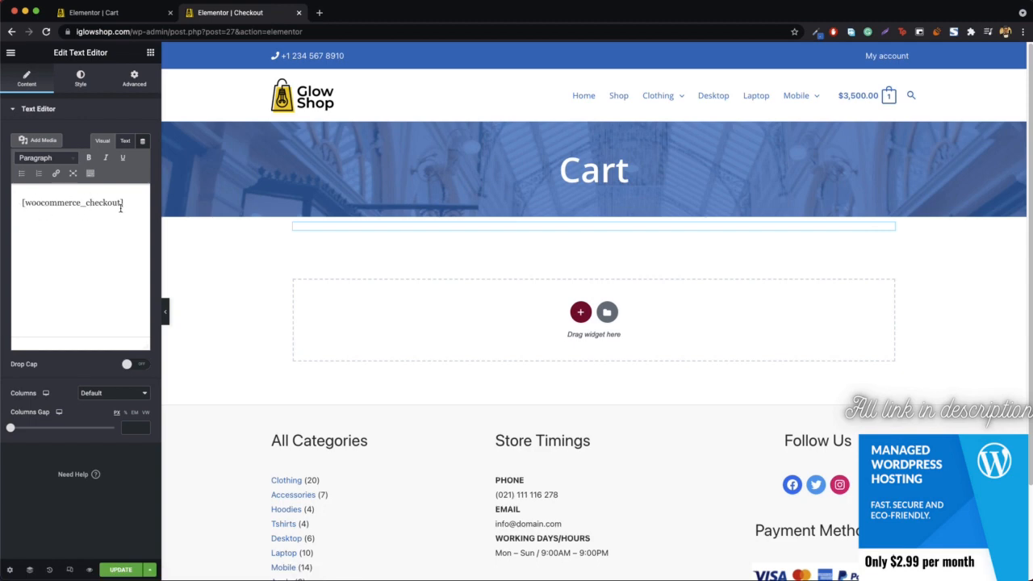
left_click(583, 165)
double_click(584, 165)
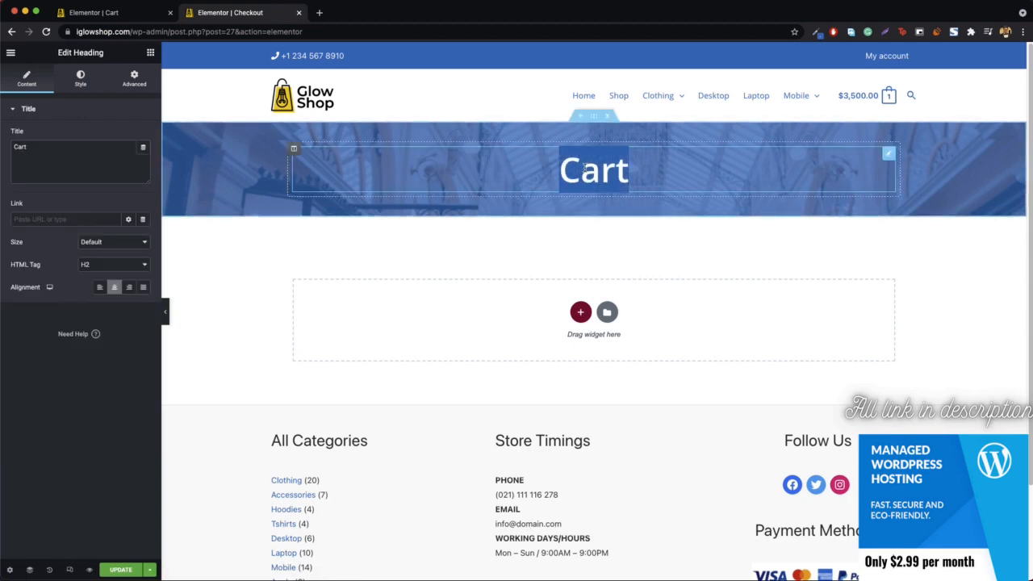
type("Chec")
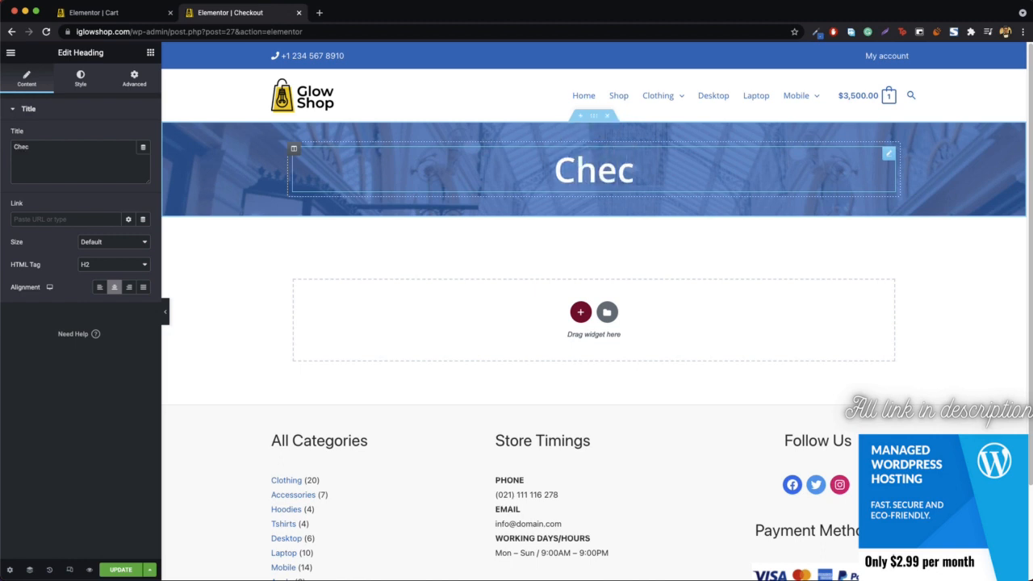
type("kout")
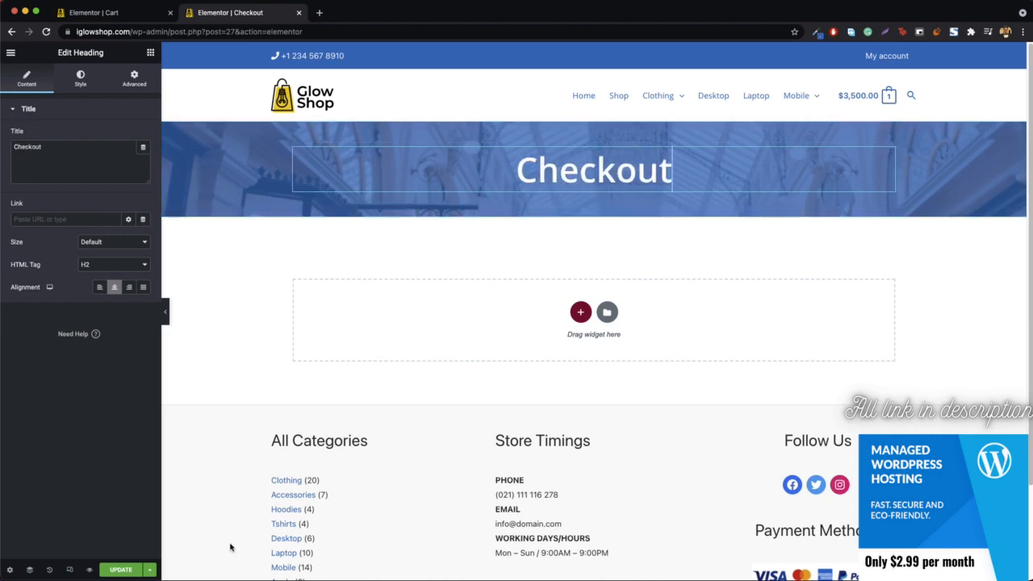
Step: Update the Checkout page and open the live checkout in a new tab to review its banner and form
left_click(120, 570)
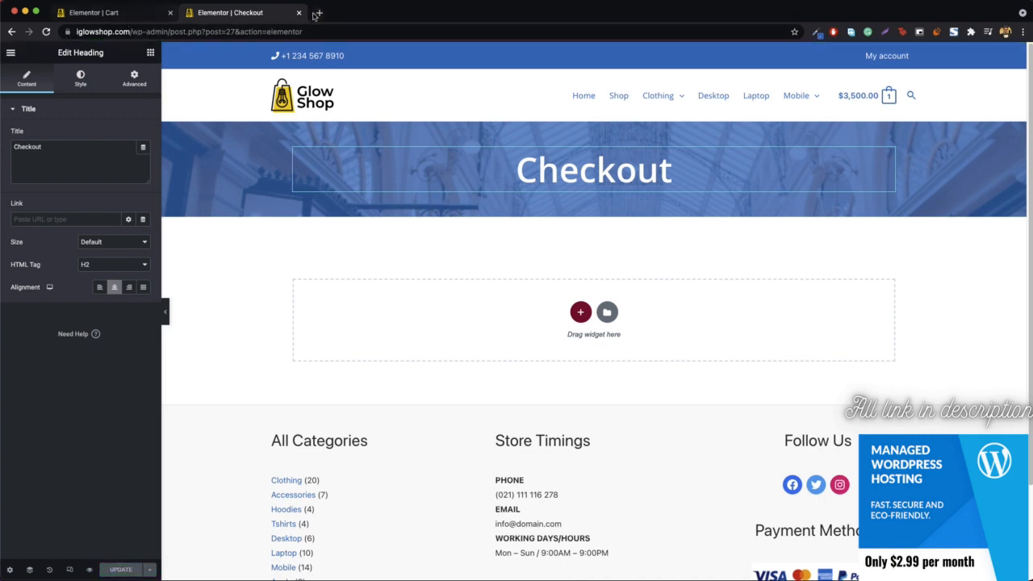
right_click(874, 97)
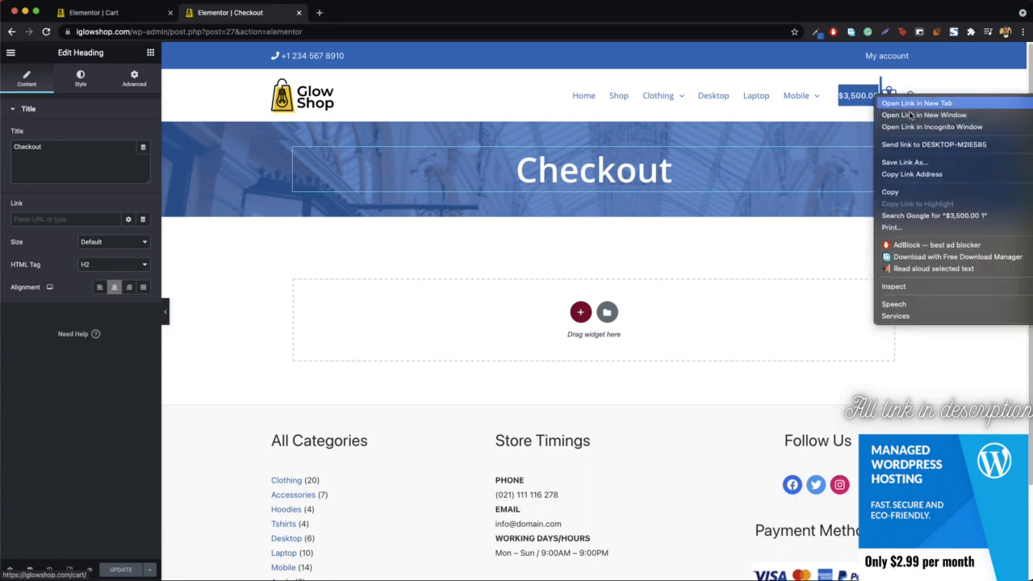
left_click(889, 101)
left_click(337, 13)
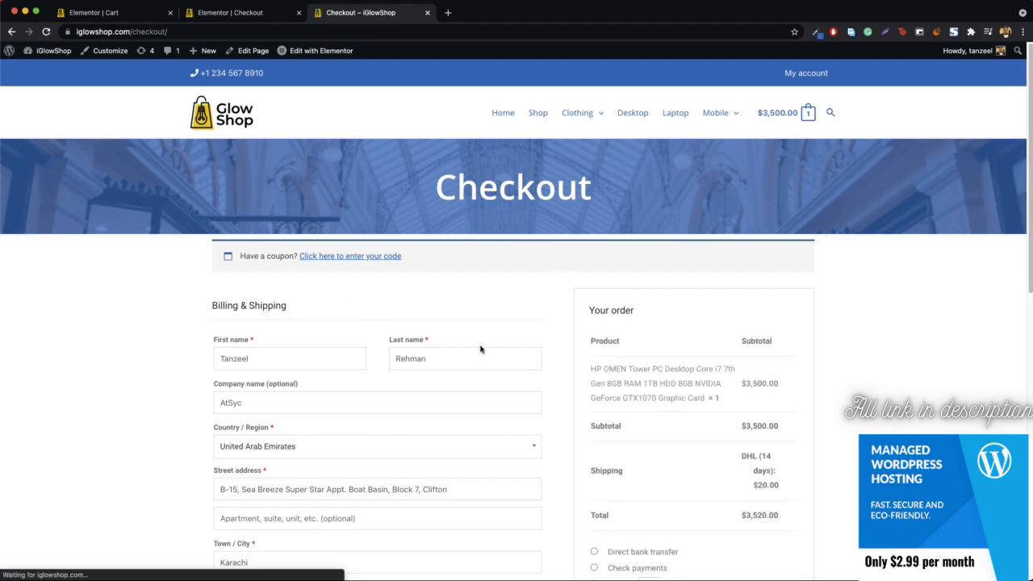
scroll(480, 347, "down", 6)
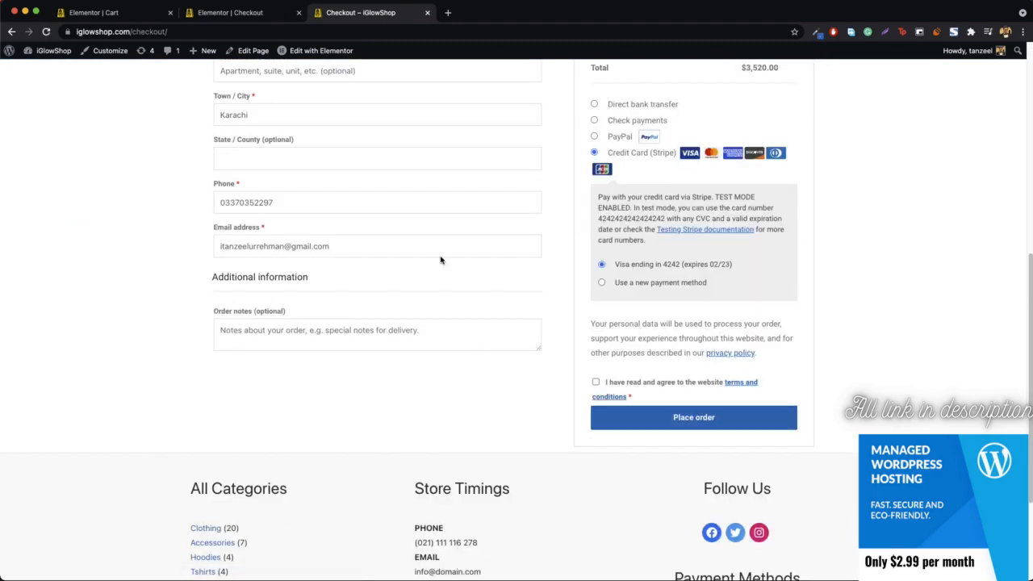
scroll(435, 294, "up", 6)
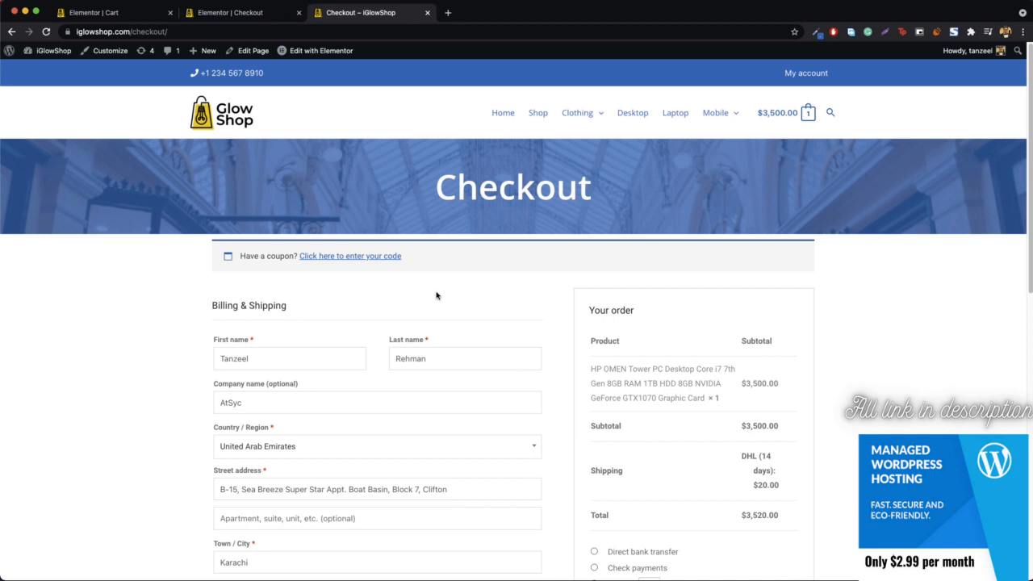
Step: Go to the live My account page, open it for editing, update it and launch it in Elementor
left_click(807, 73)
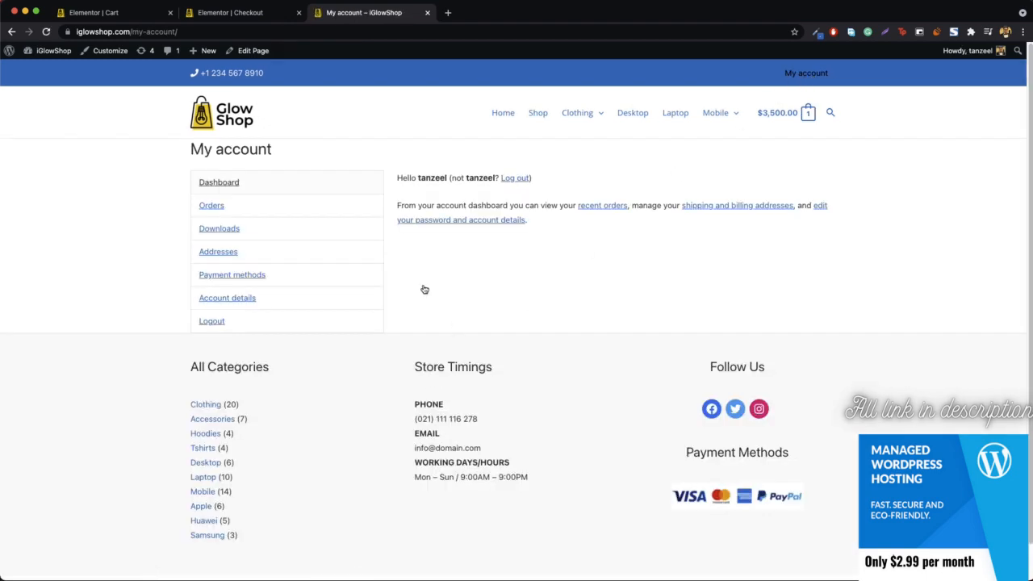
left_click(238, 56)
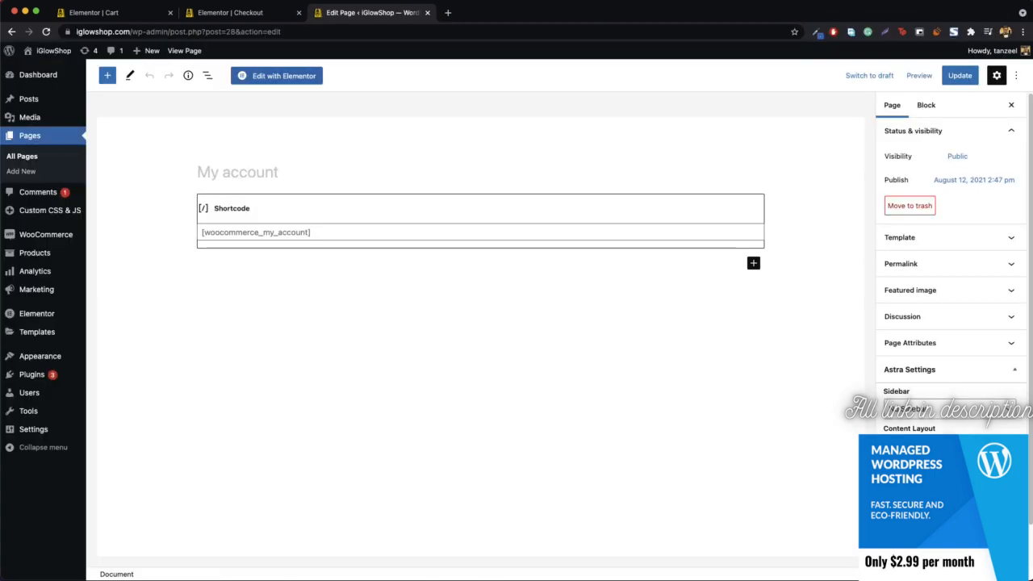
left_click(961, 76)
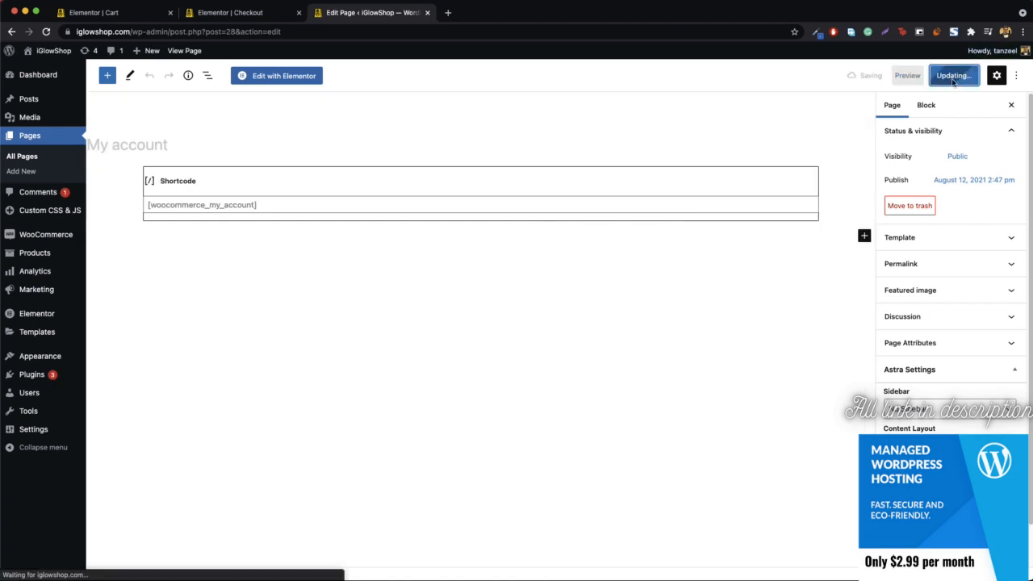
left_click(274, 84)
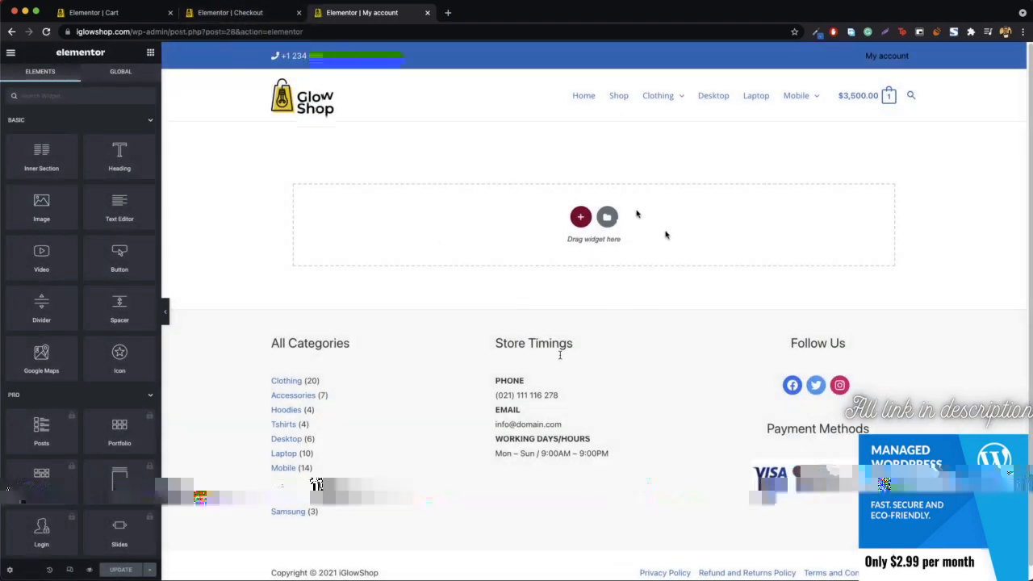
Step: Paste the copied banner section into the My account page and move it above the account shortcode section
left_click(387, 151)
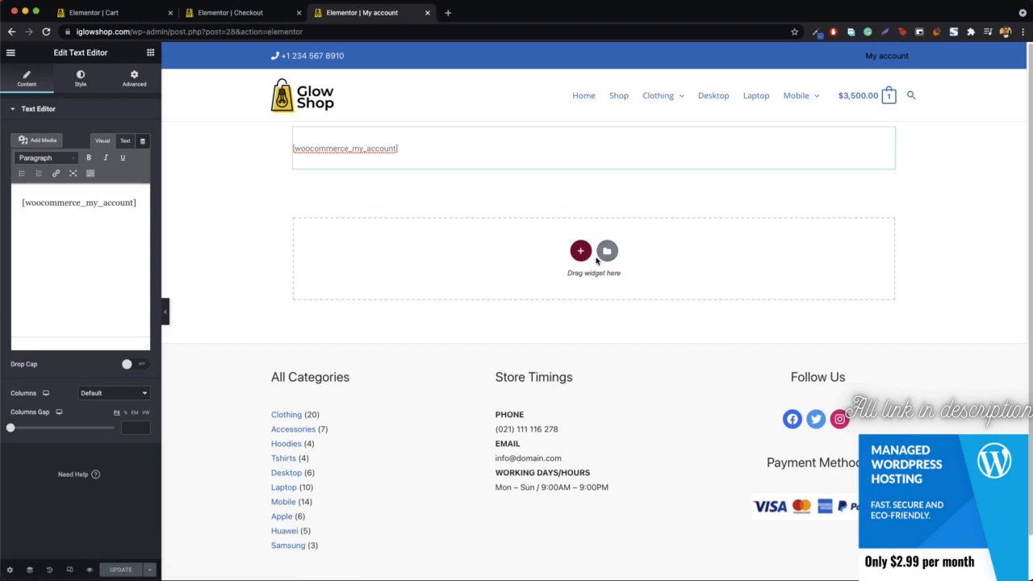
right_click(402, 249)
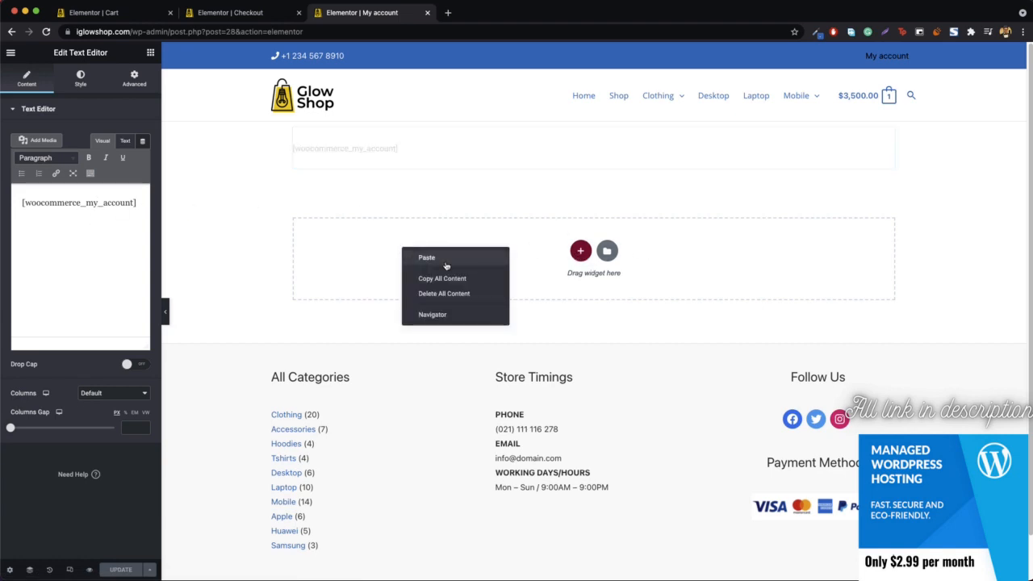
left_click(446, 260)
left_click_drag(592, 171, 550, 125)
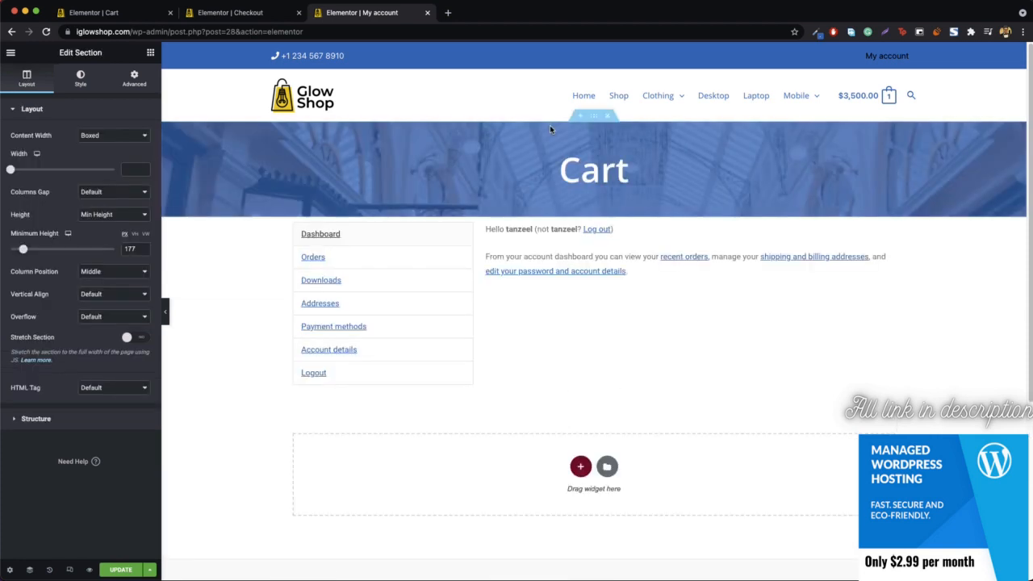
Step: Change the pasted banner's heading text to "My Account"
double_click(601, 184)
type("My")
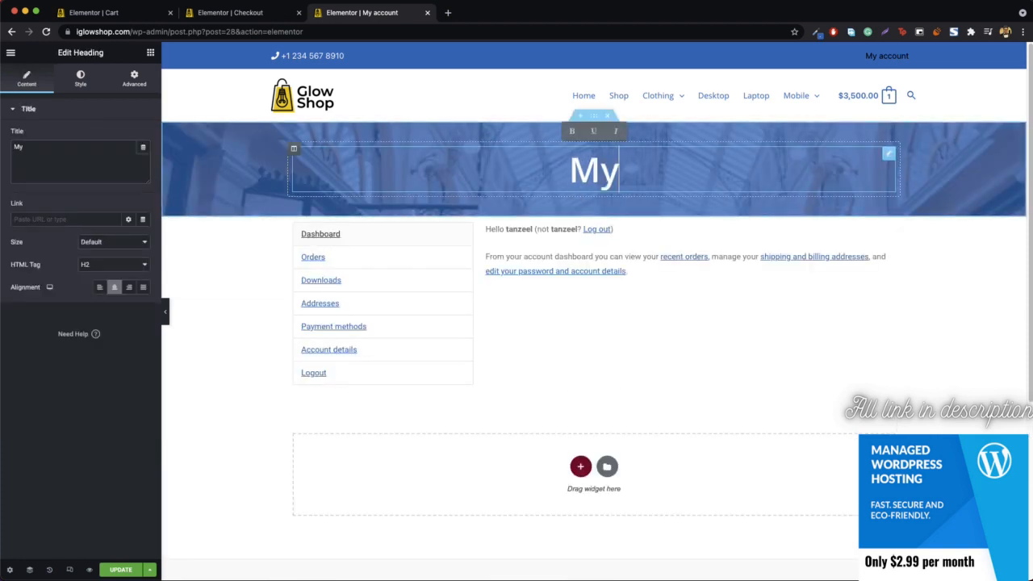
type(" Acco")
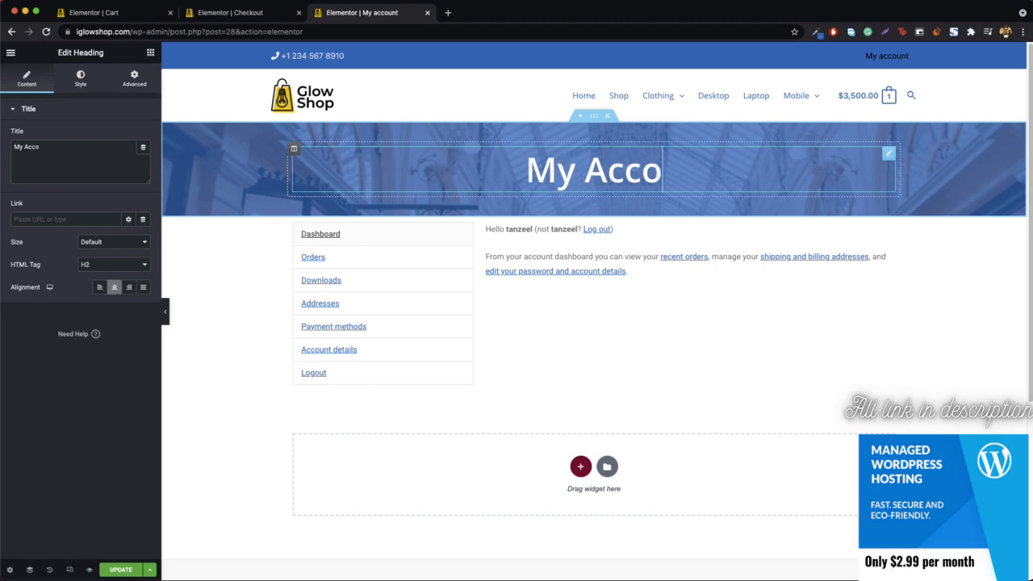
type("unt")
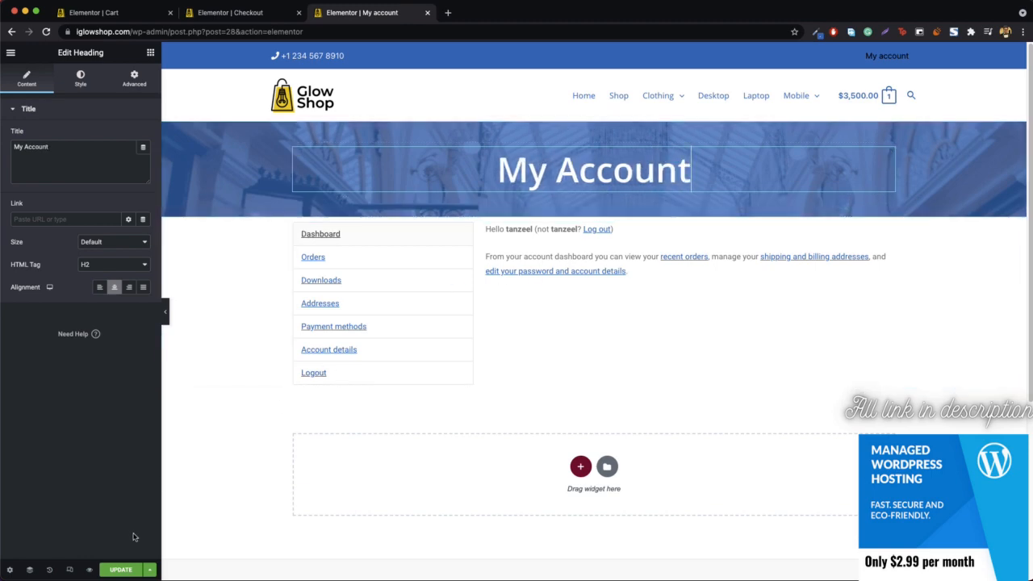
Step: Update the My account page and open its live version in a new tab
left_click(119, 569)
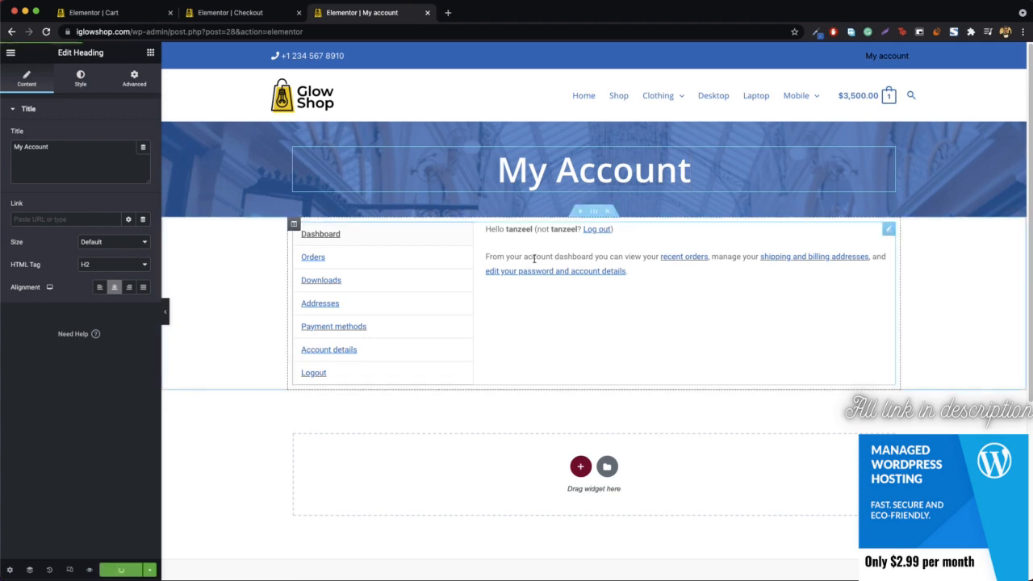
right_click(904, 55)
left_click(896, 64)
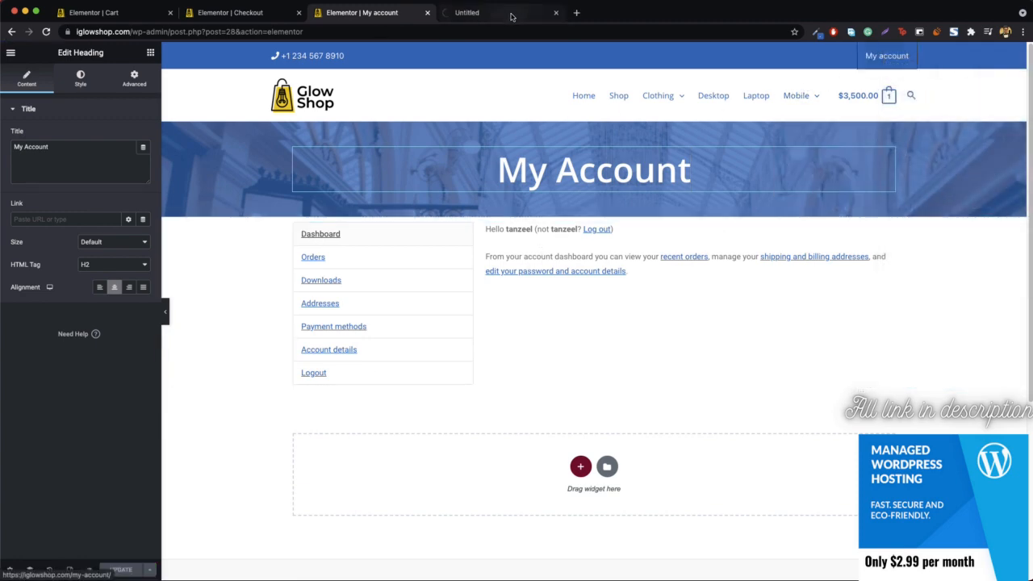
left_click(511, 16)
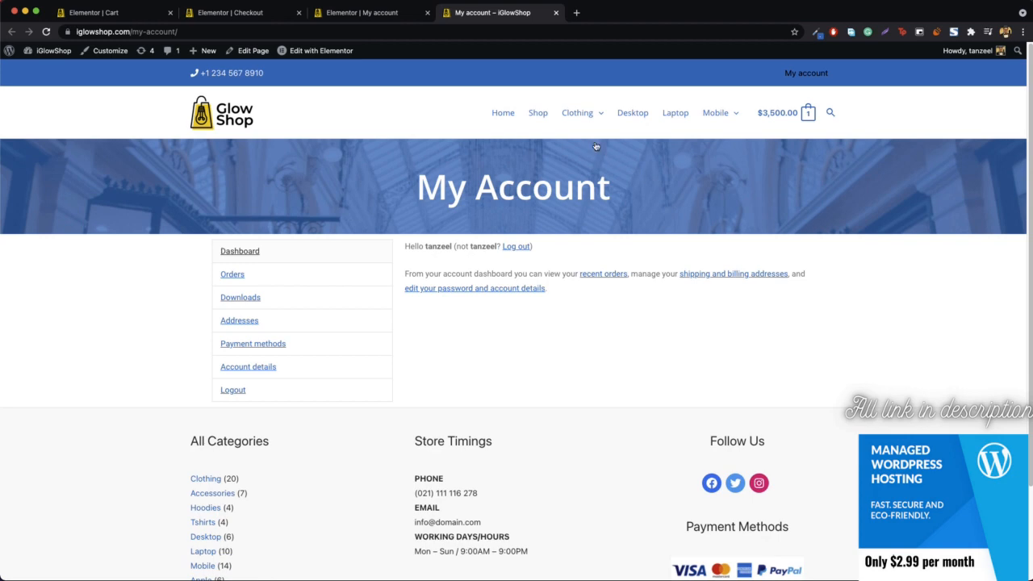
Step: Review the banners on the live Cart and My Account pages, including the Orders list, and return to the cart
mouse_move(807, 113)
left_click(726, 259)
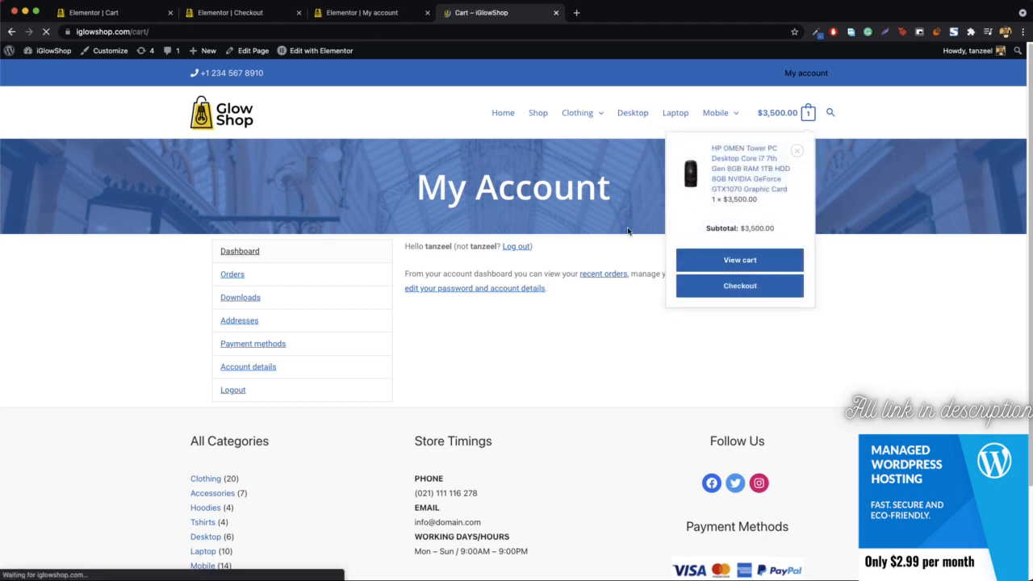
left_click(806, 72)
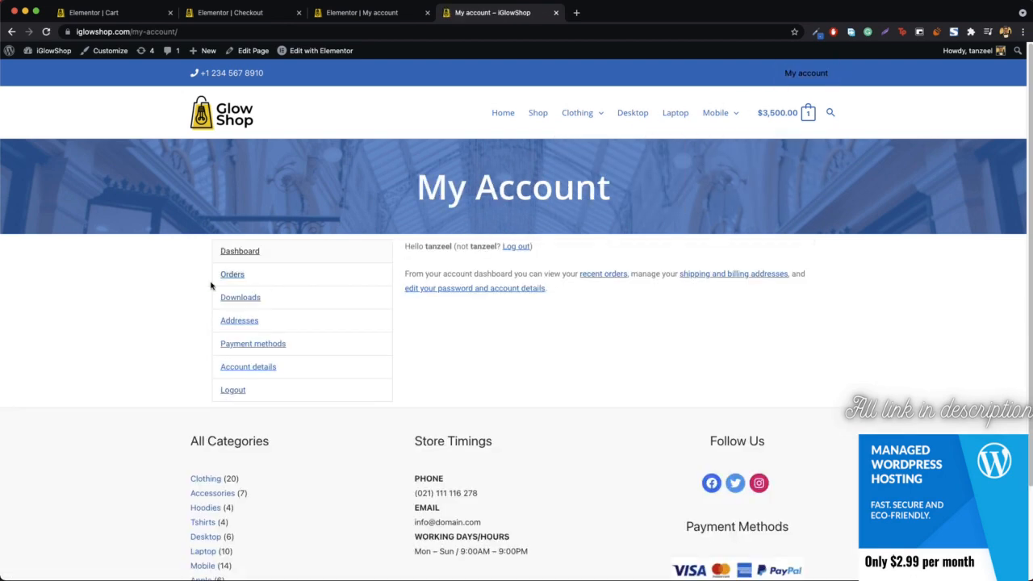
left_click(235, 276)
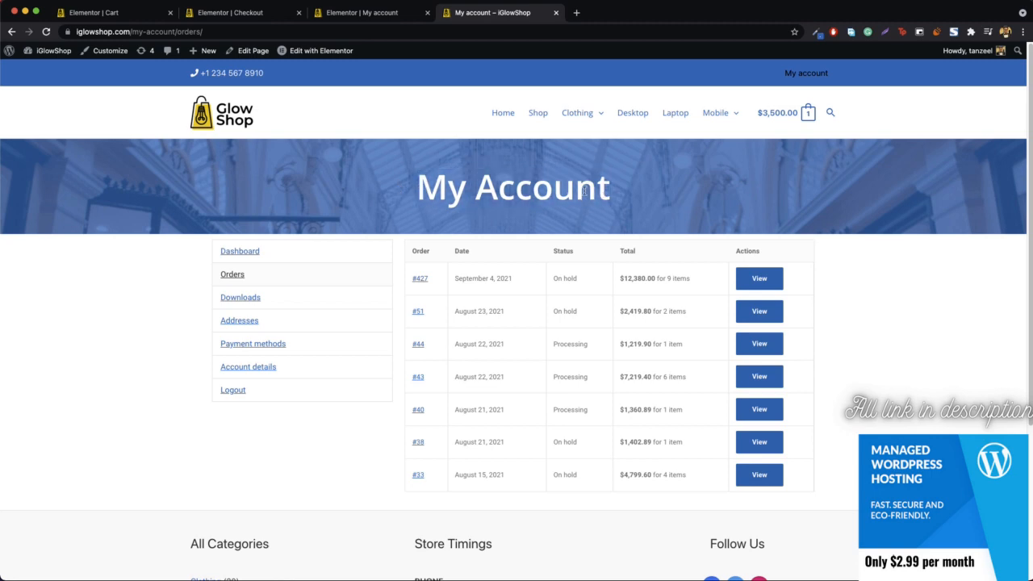
left_click_drag(202, 250, 662, 475)
left_click(656, 473)
mouse_move(807, 113)
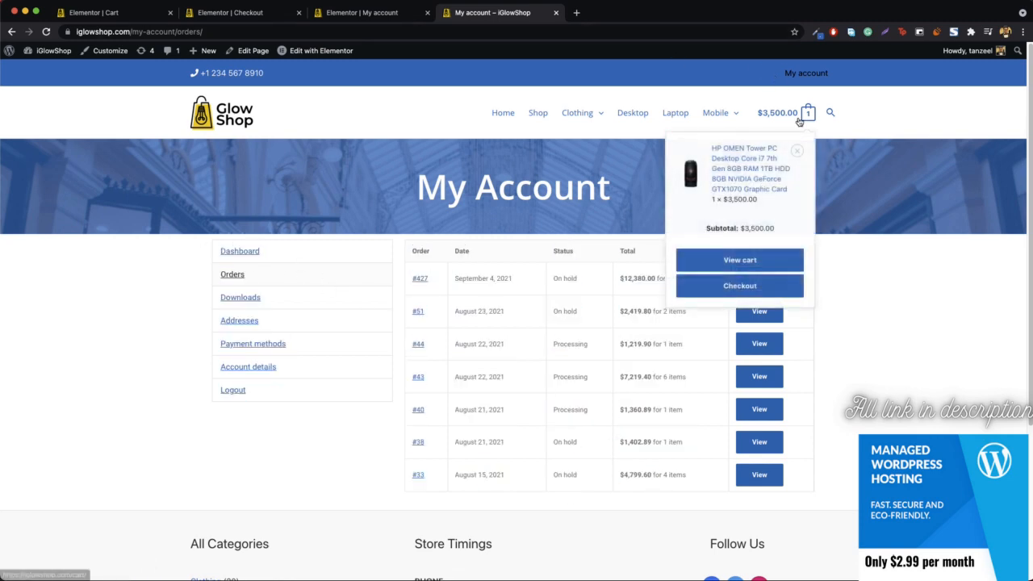
left_click(743, 261)
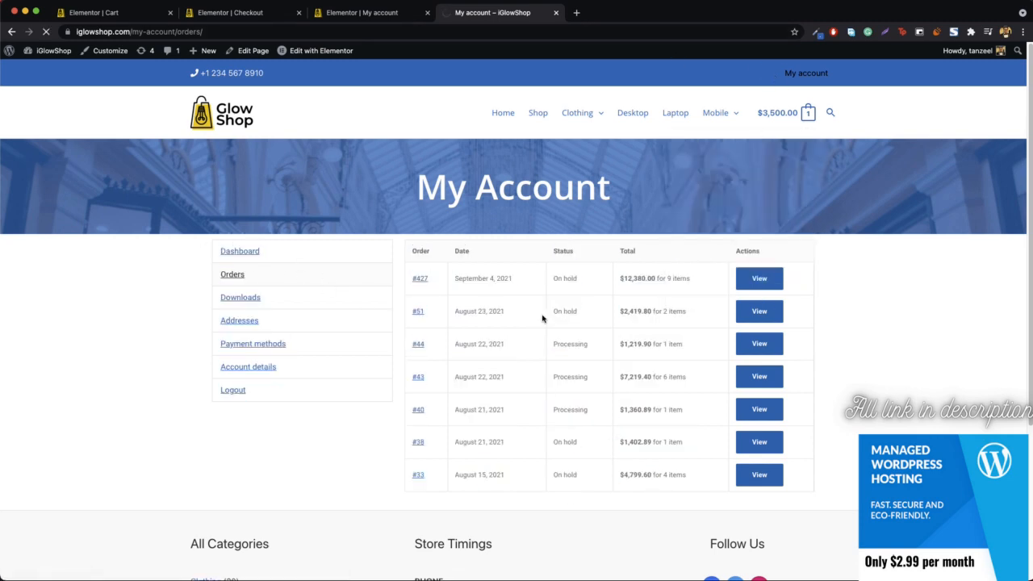